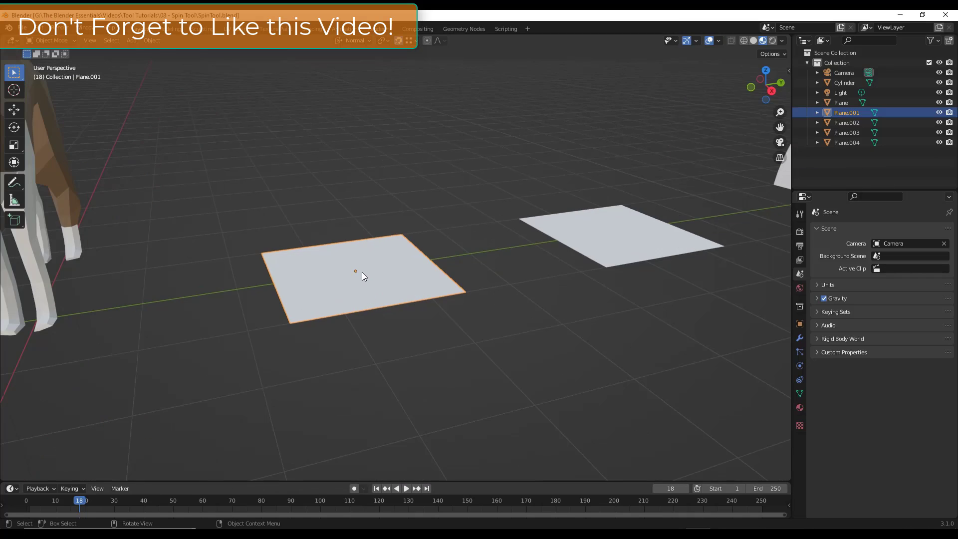
- Put Plane.001 into Edit Mode and switch from Spin Duplicates to the plain Spin tool
key(Tab)
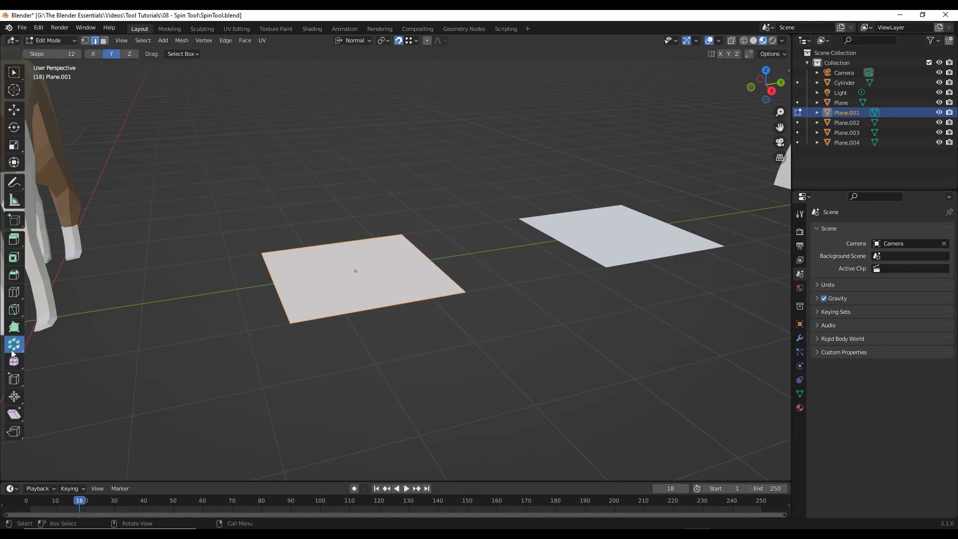
drag(13, 349, 53, 347)
middle_drag(324, 287, 347, 274)
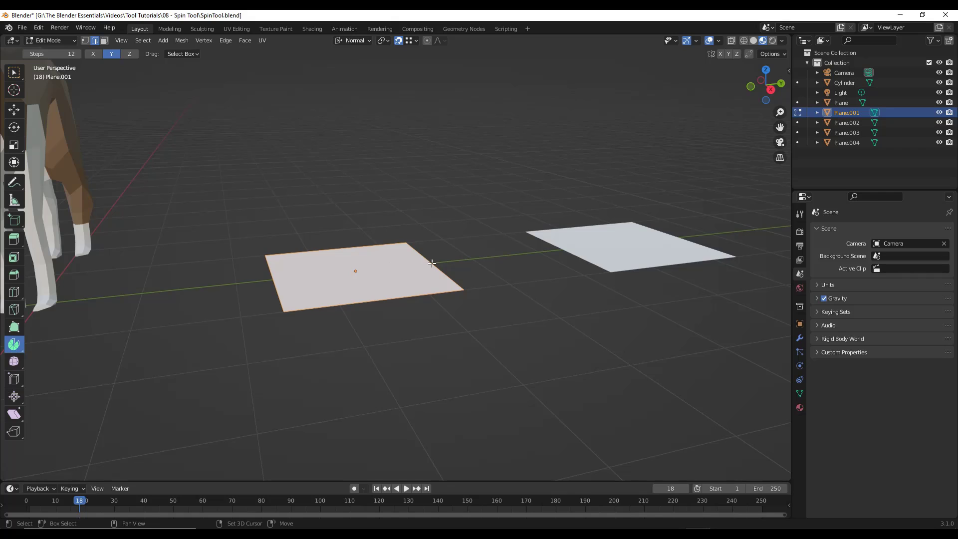
- Snap the spin centre to Plane.001's right-edge midpoint with Snap With set to Median
drag(427, 259, 427, 260)
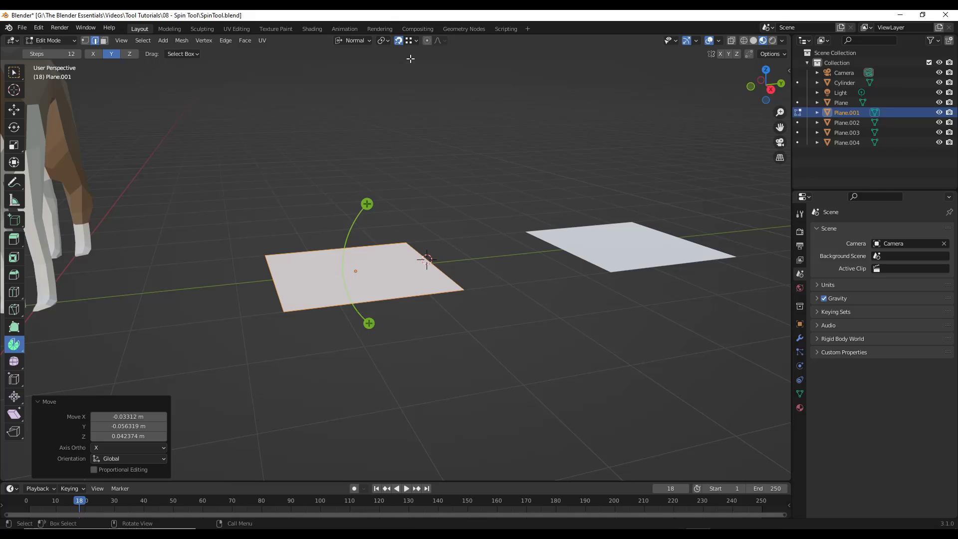
click(410, 40)
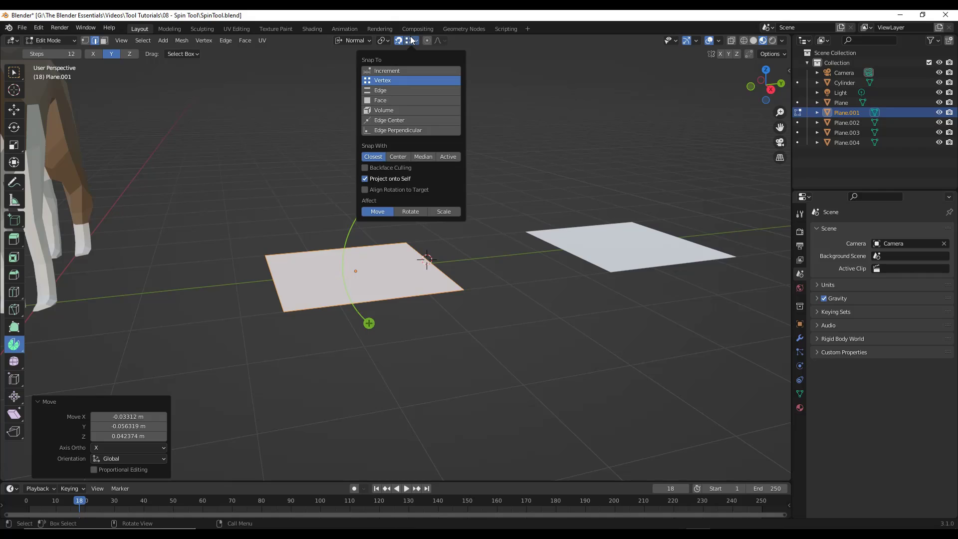
click(425, 157)
mouse_move(427, 259)
mouse_down()
mouse_move(432, 247)
mouse_move(435, 267)
mouse_up()
mouse_move(435, 267)
middle_down()
mouse_move(474, 269)
mouse_move(437, 272)
middle_up()
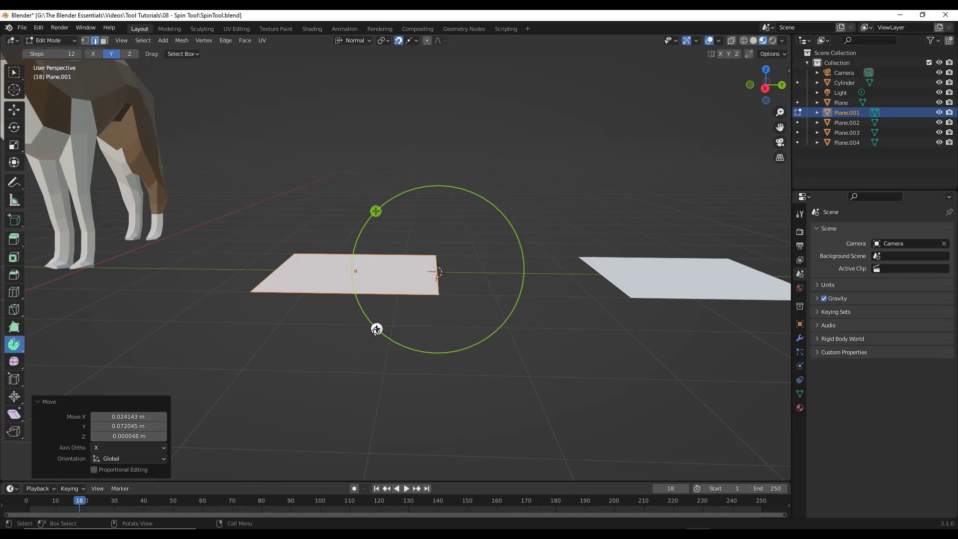
- Try the X, Y and Z spin axes, finishing on the Y axis
click(102, 53)
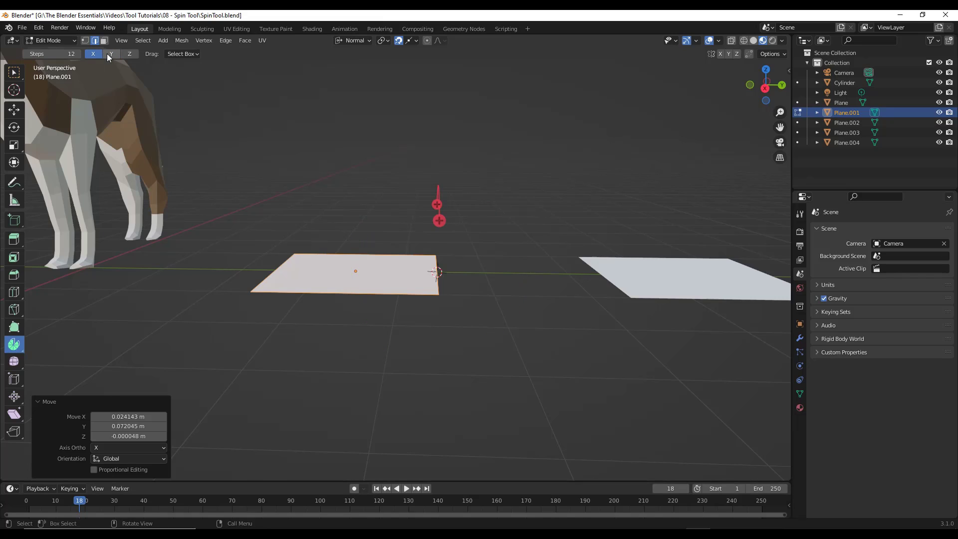
click(113, 54)
click(129, 54)
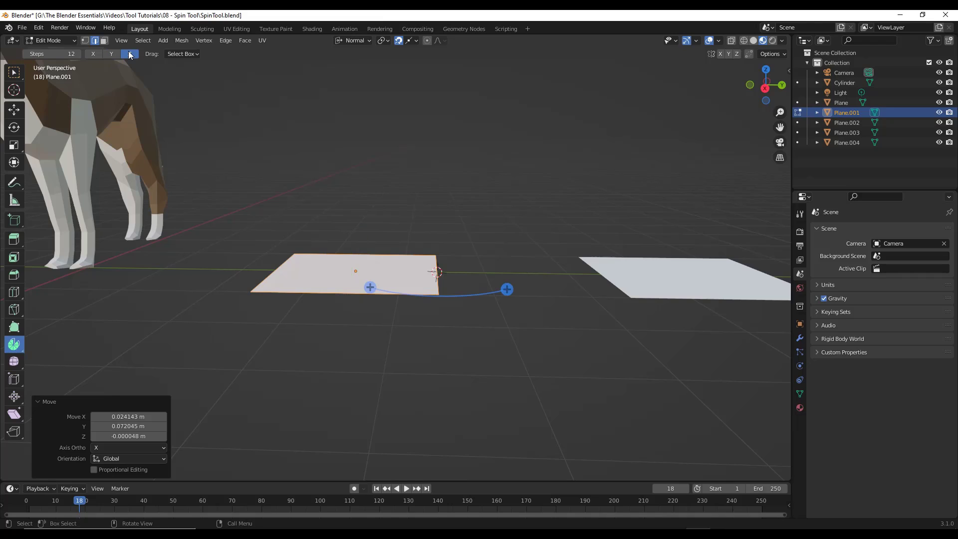
click(112, 53)
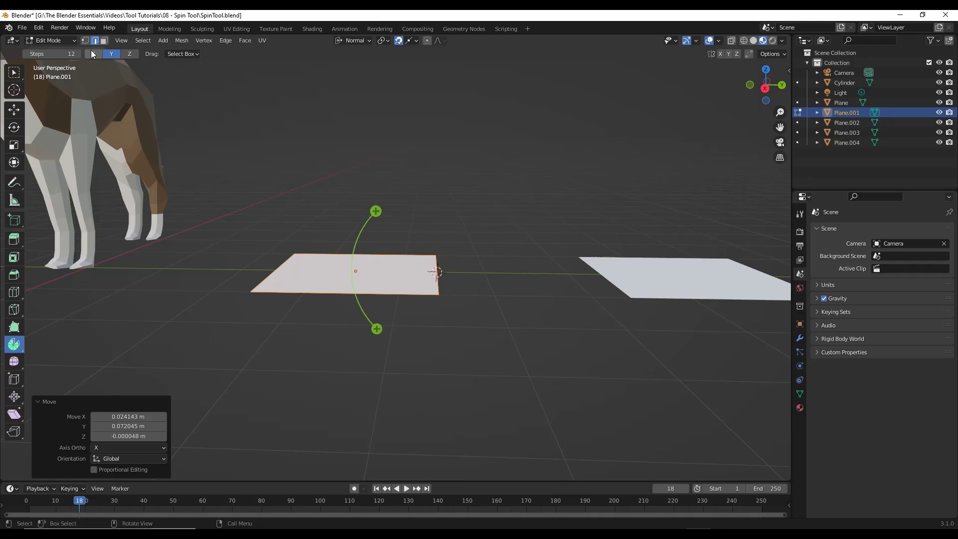
click(94, 54)
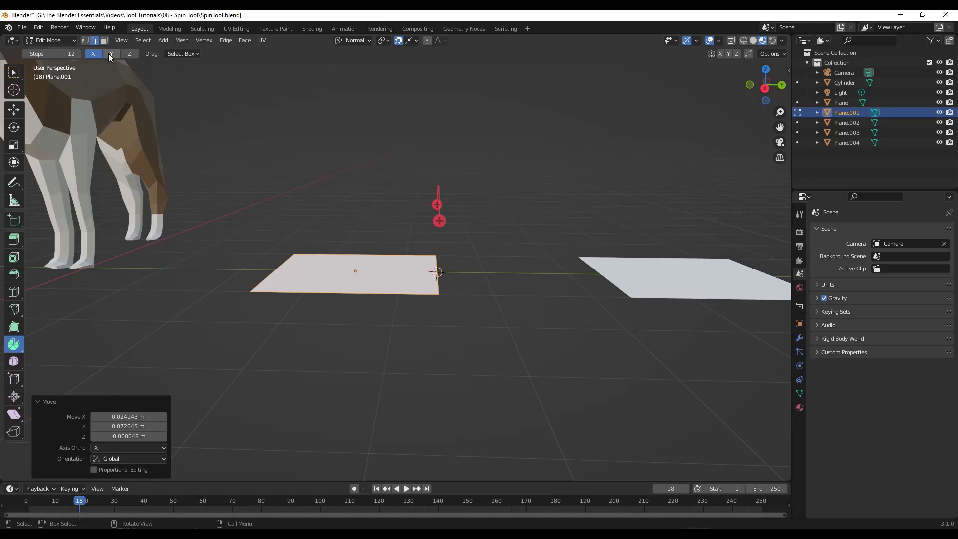
click(110, 53)
click(131, 54)
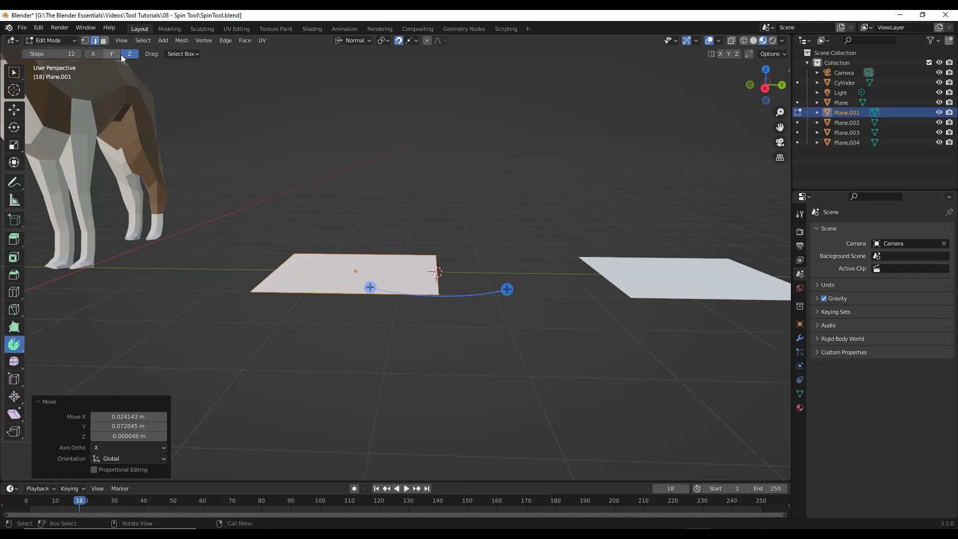
click(96, 54)
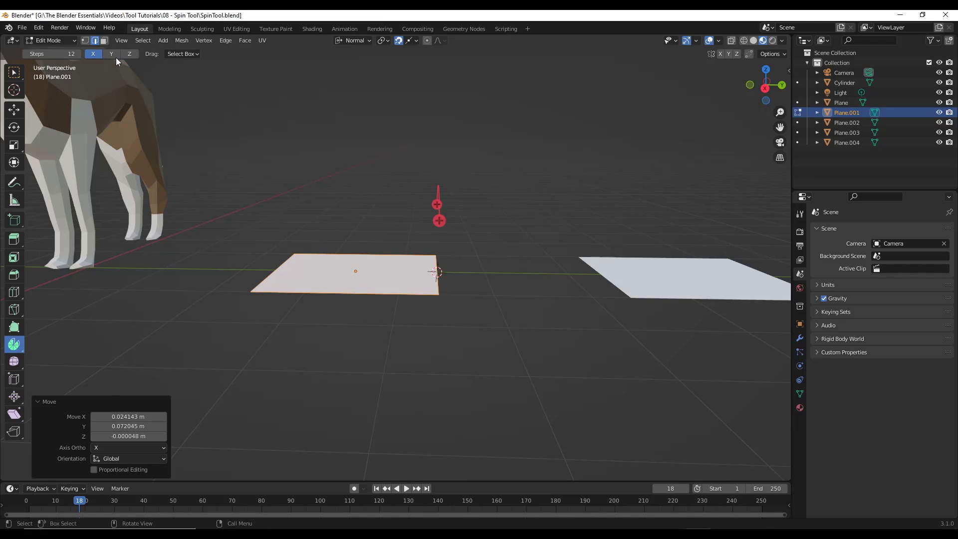
click(110, 55)
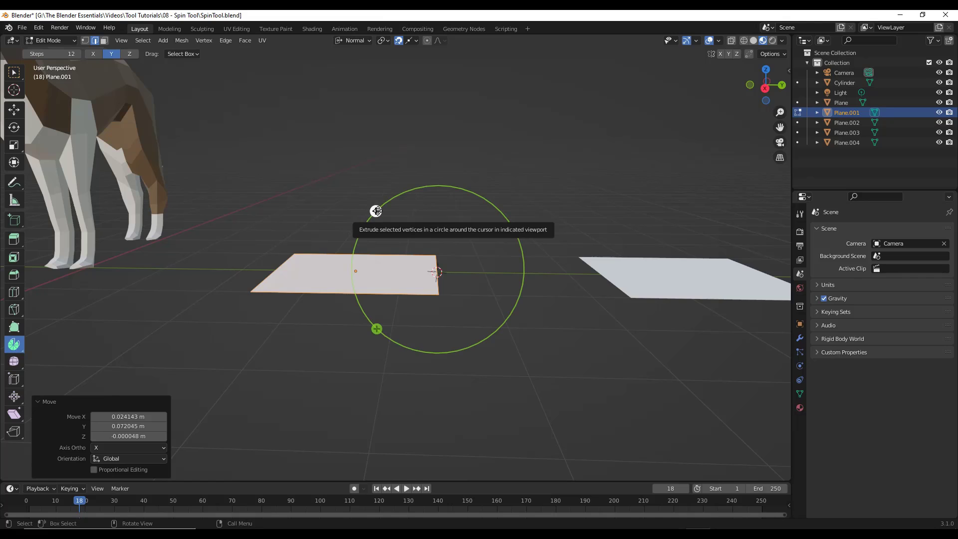
- Sweep Plane.001 upward around the spin centre and set the spin angle to 90°
drag(376, 211, 563, 159)
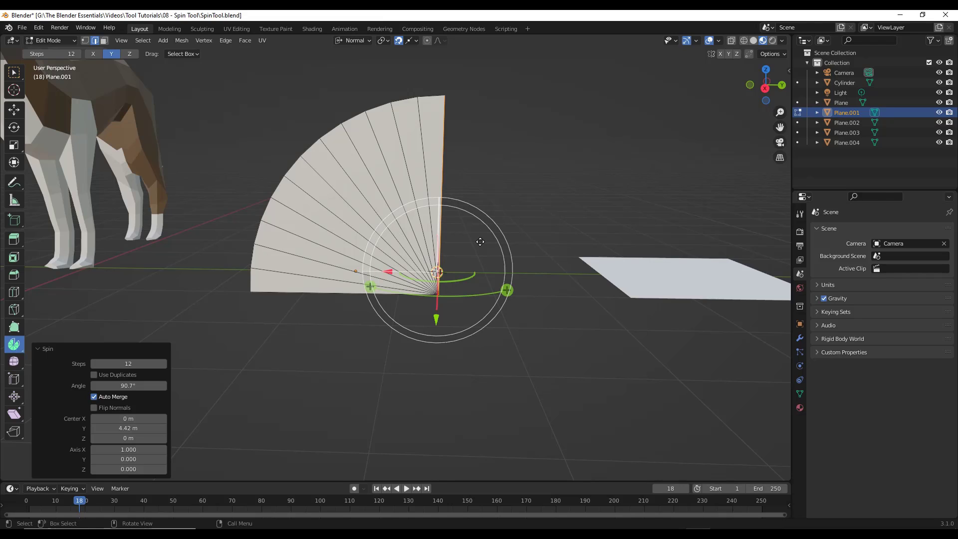
click(47, 349)
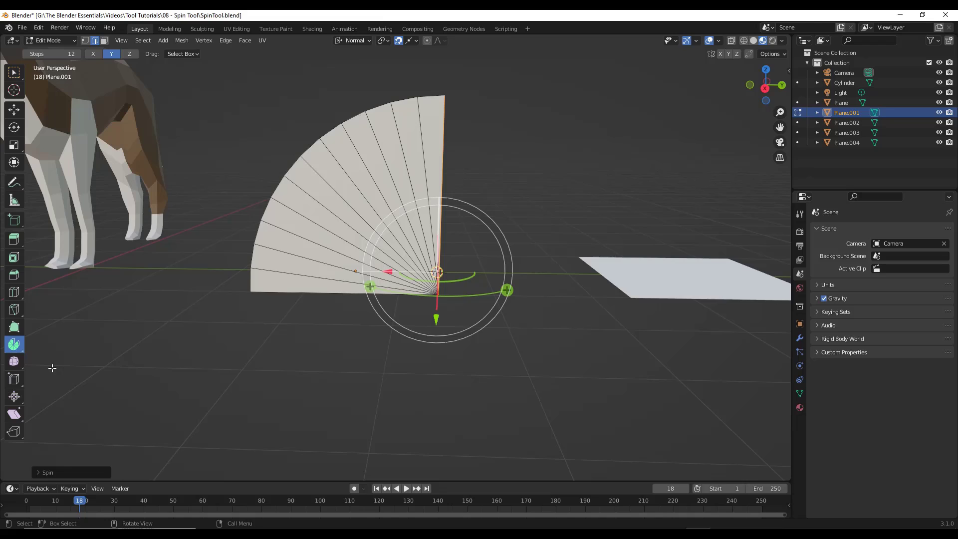
click(52, 475)
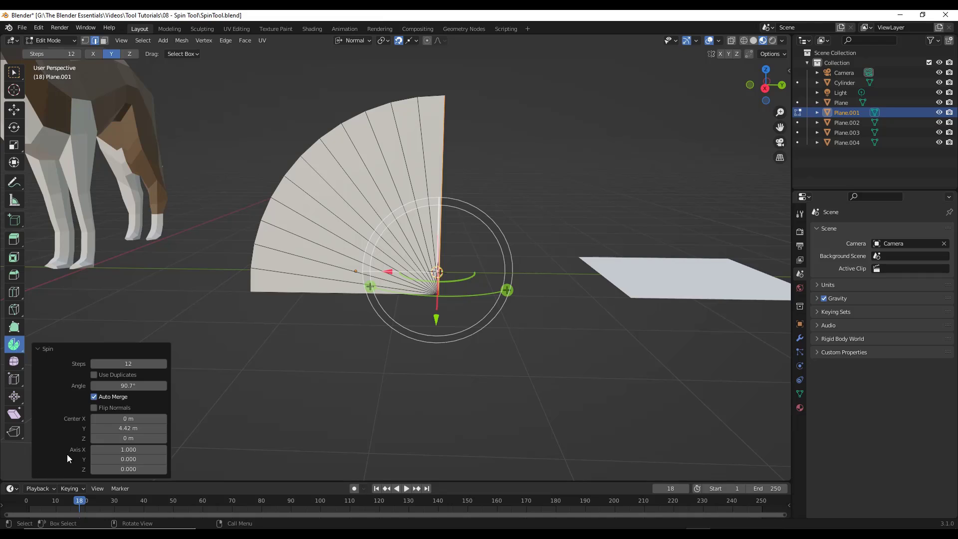
click(142, 385)
text(90)
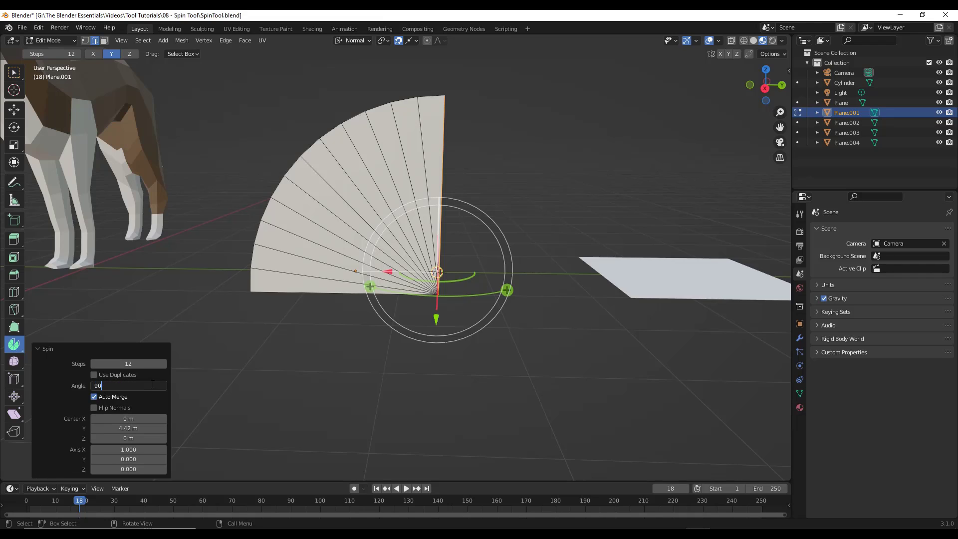
key(Return)
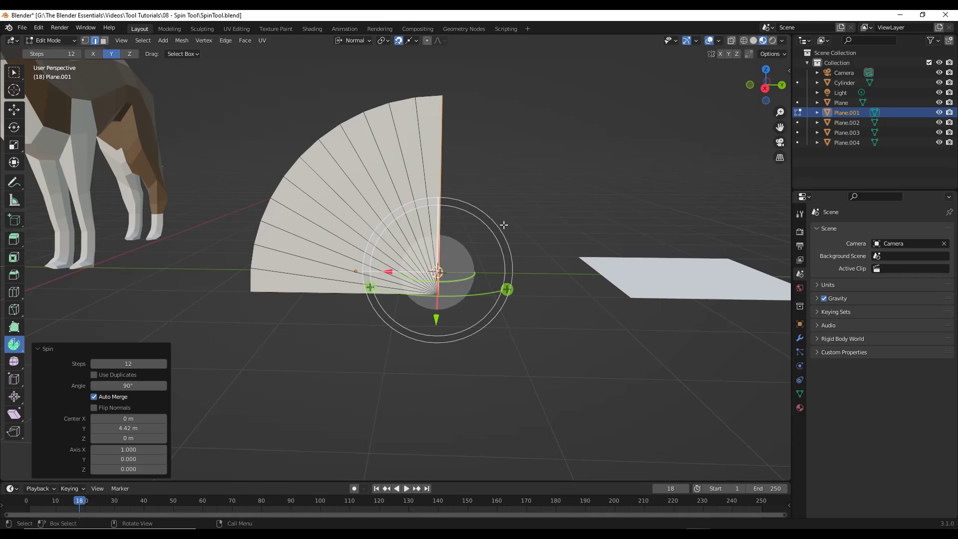
middle_drag(502, 224, 389, 301)
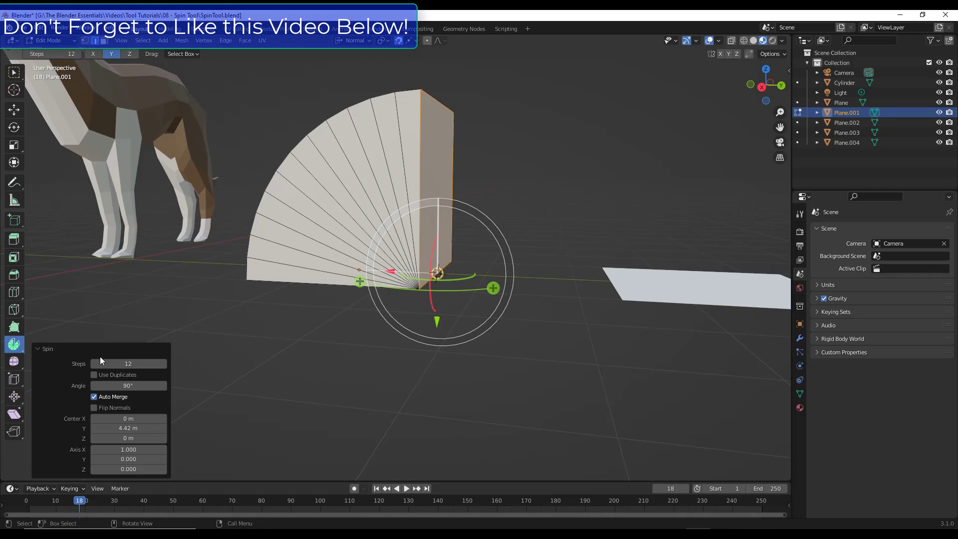
- Set the spin to 8 steps after trying 24
click(129, 365)
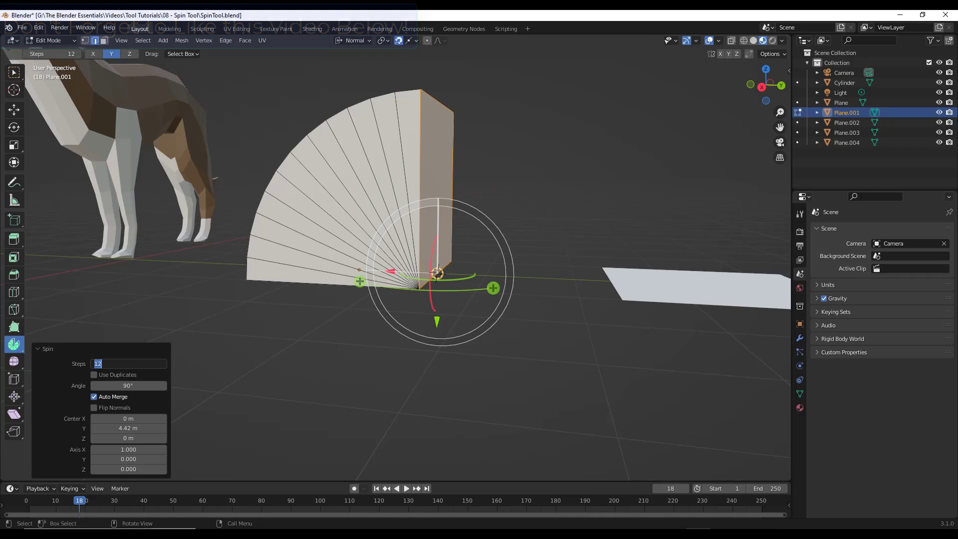
text(24)
key(Return)
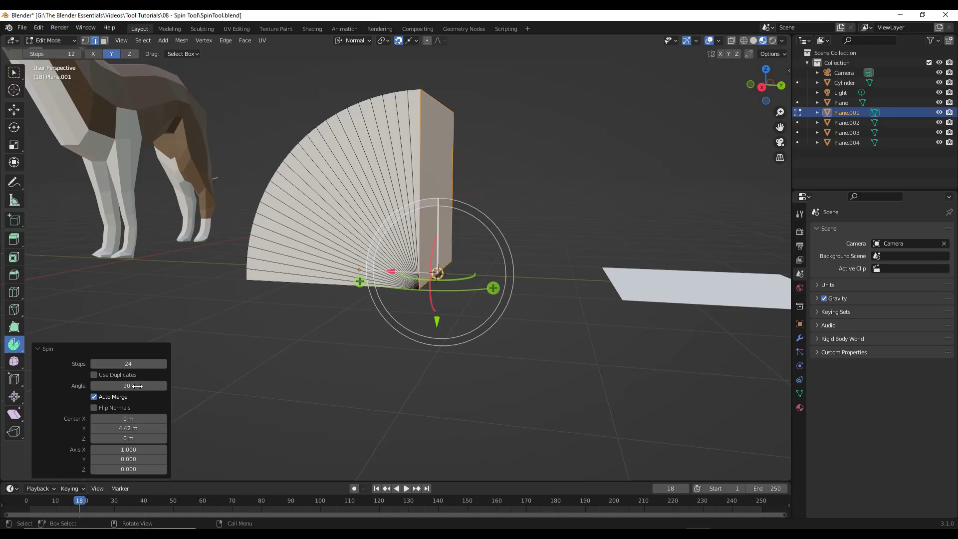
click(129, 364)
text(8)
key(Return)
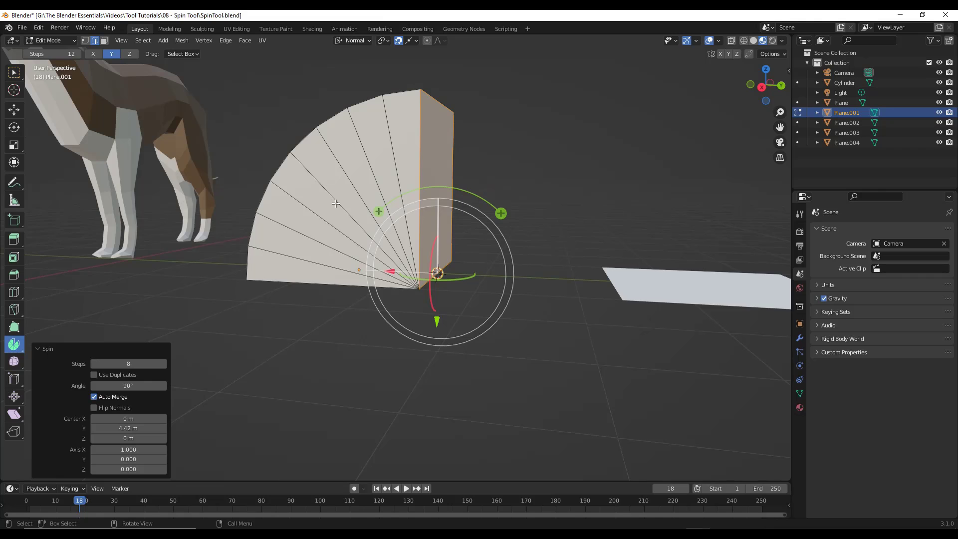
middle_drag(331, 204, 322, 215)
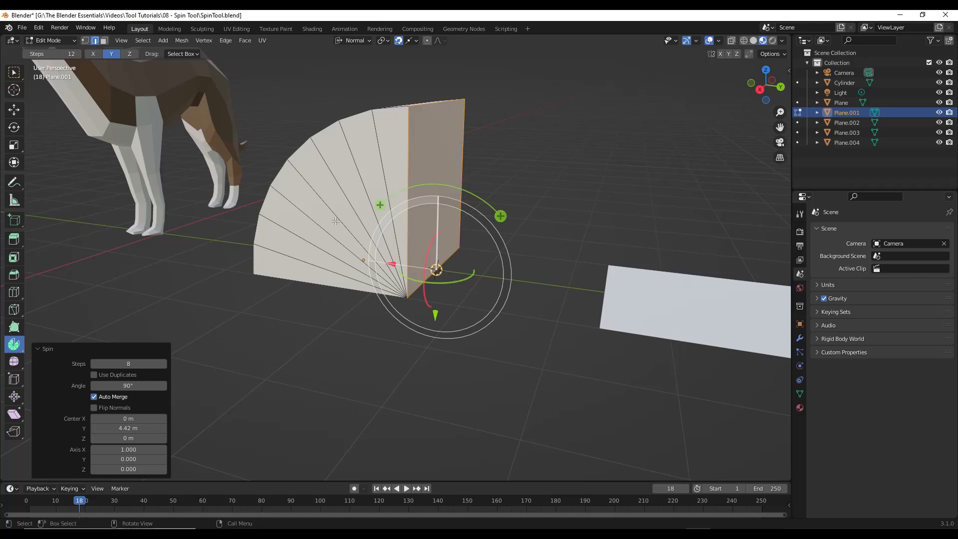
scroll(326, 221, down, 3)
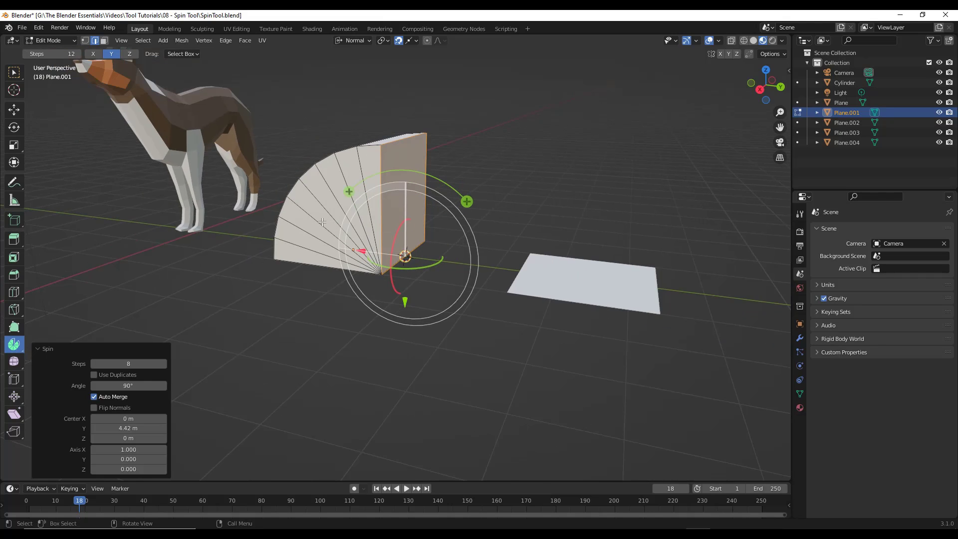
- Deselect, put Plane.002 into Edit Mode, and sweep it around the X axis
click(542, 259)
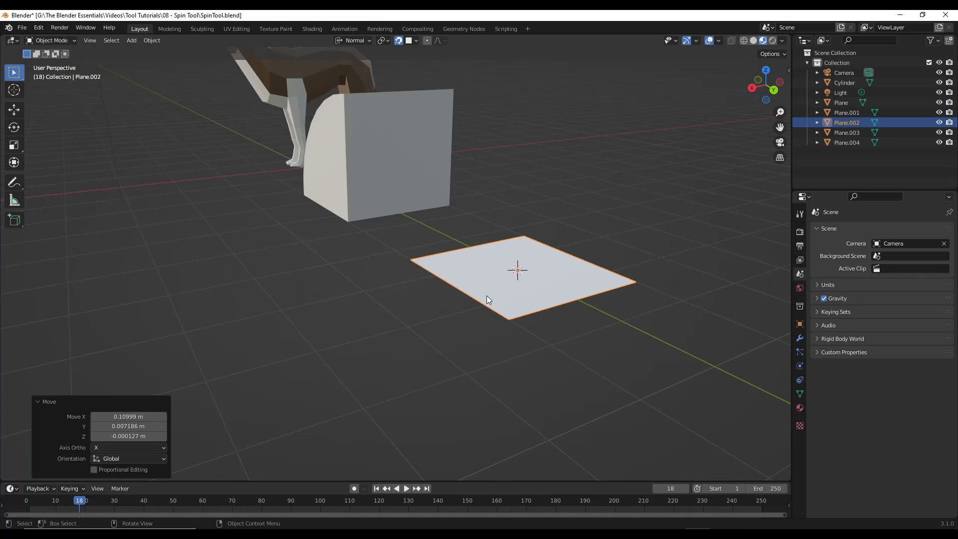
middle_drag(487, 299, 528, 274)
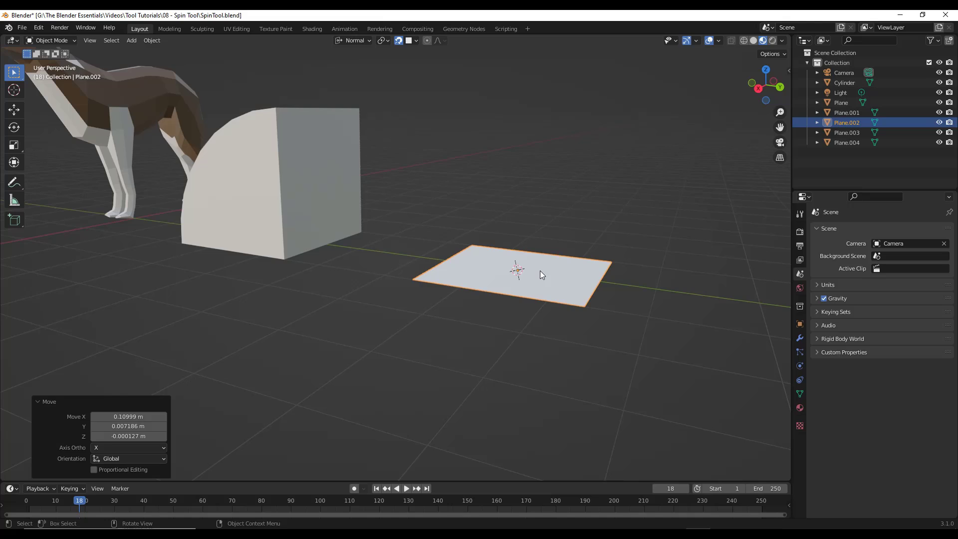
key(Tab)
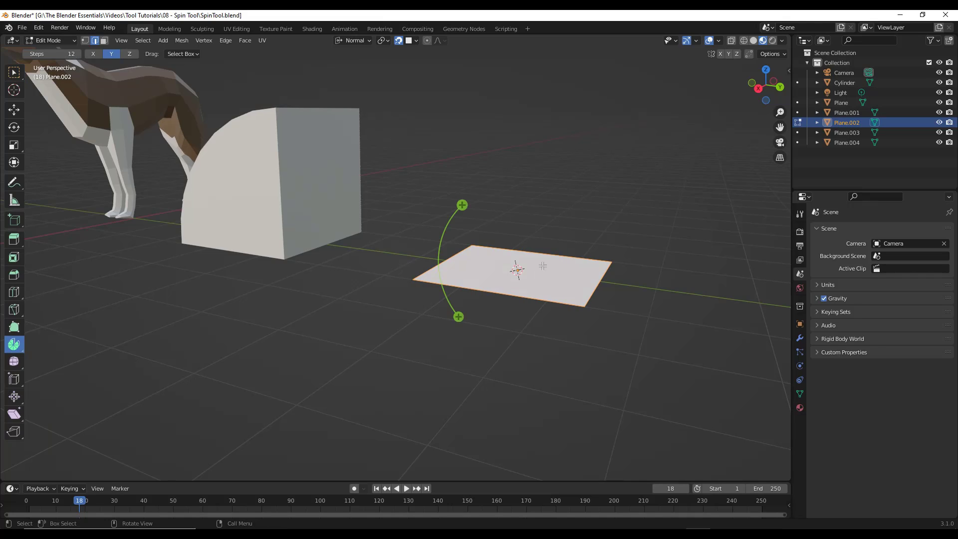
click(93, 54)
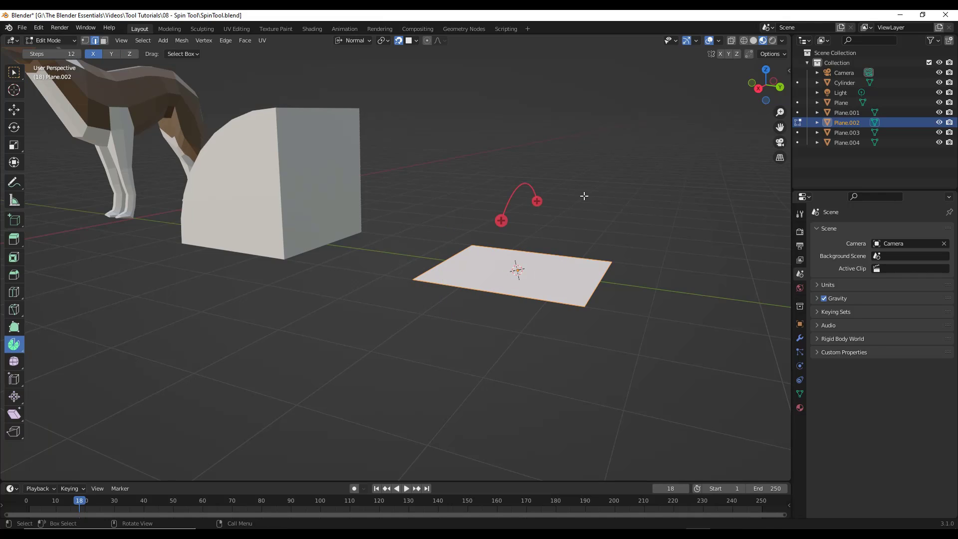
middle_drag(584, 196, 540, 198)
drag(470, 216, 563, 205)
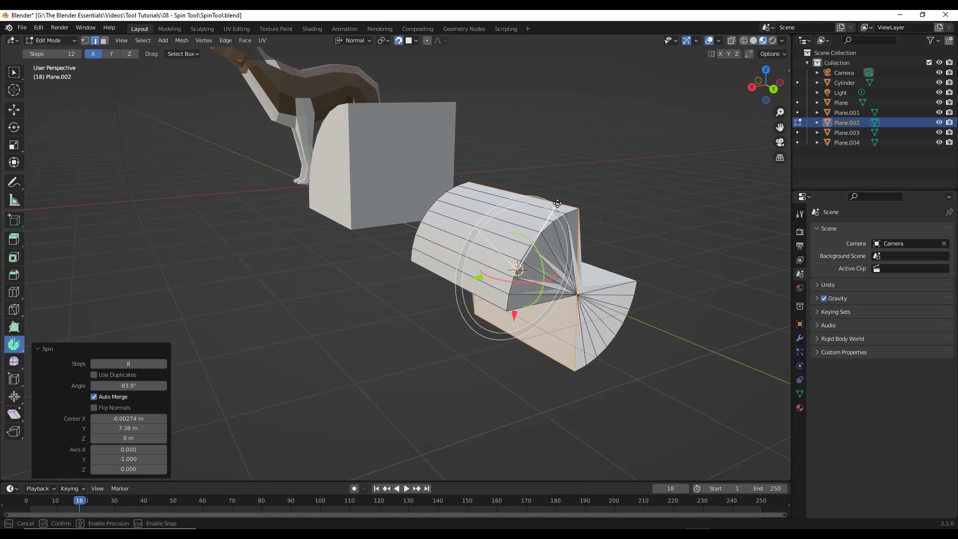
- Set Plane.002's spin angle to exactly -90° and inspect the curve
click(128, 385)
text(-90)
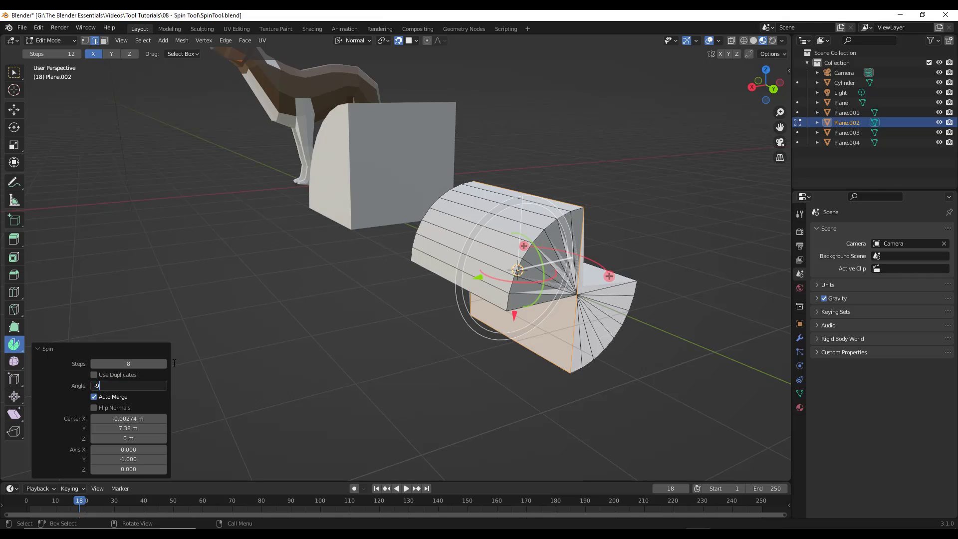
key(Return)
middle_drag(574, 279, 498, 312)
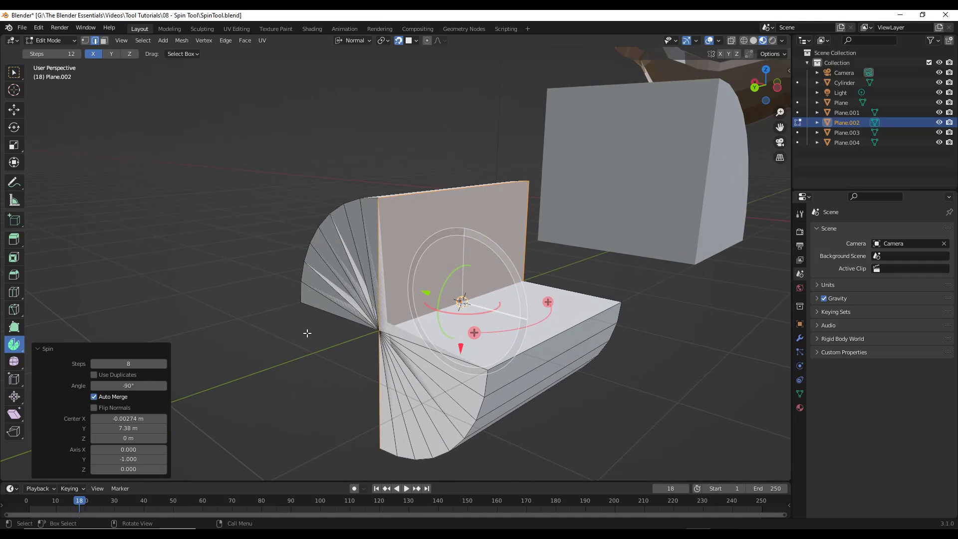
middle_drag(306, 332, 346, 315)
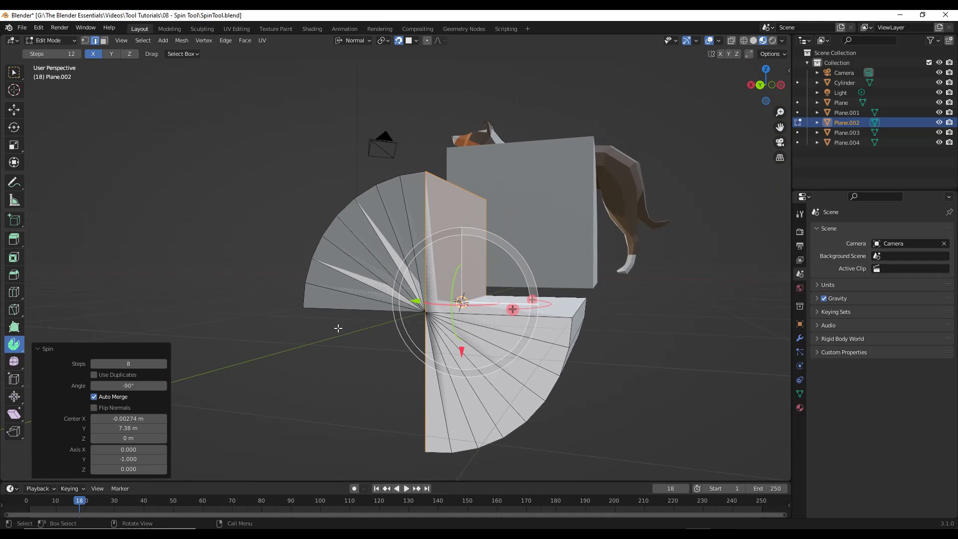
- Turn on Use Duplicates and set the spin to 12 steps
click(94, 375)
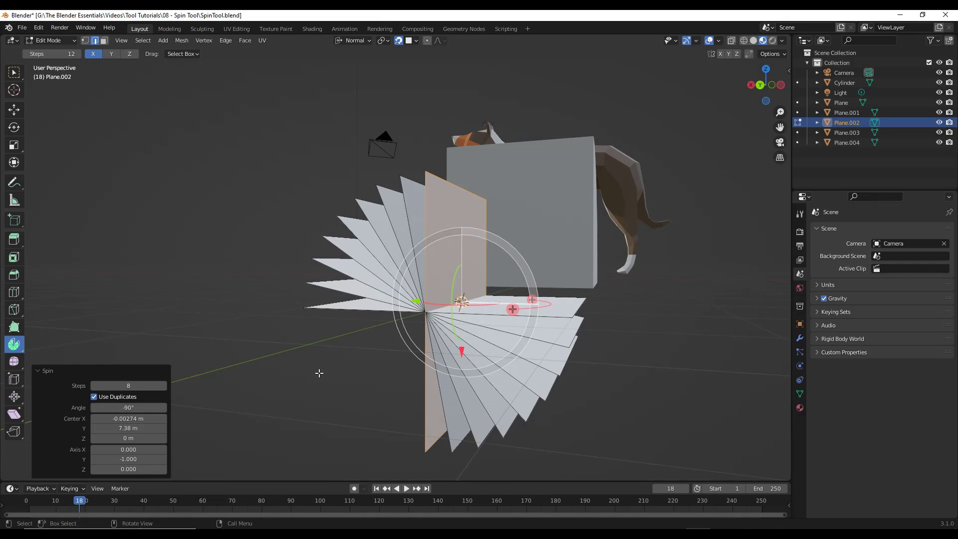
middle_drag(361, 348, 460, 369)
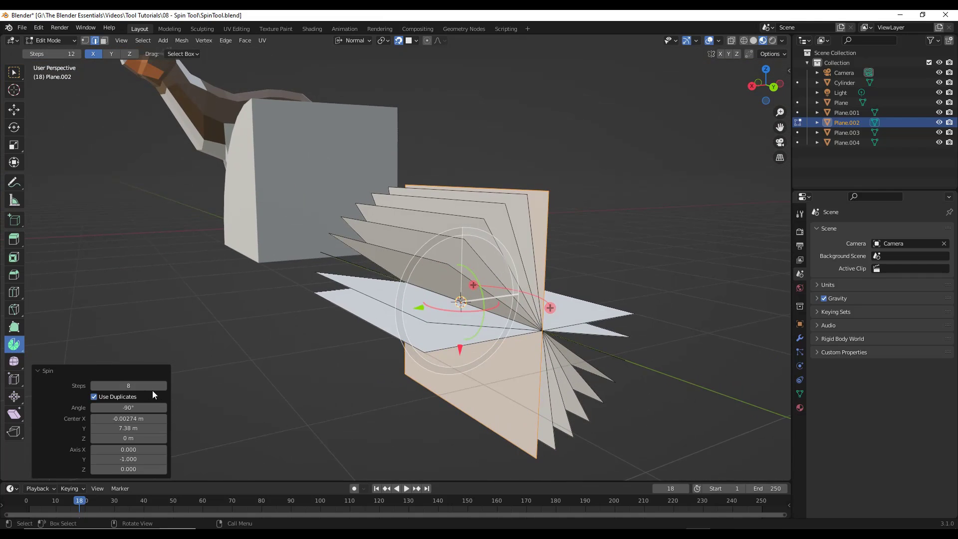
click(128, 385)
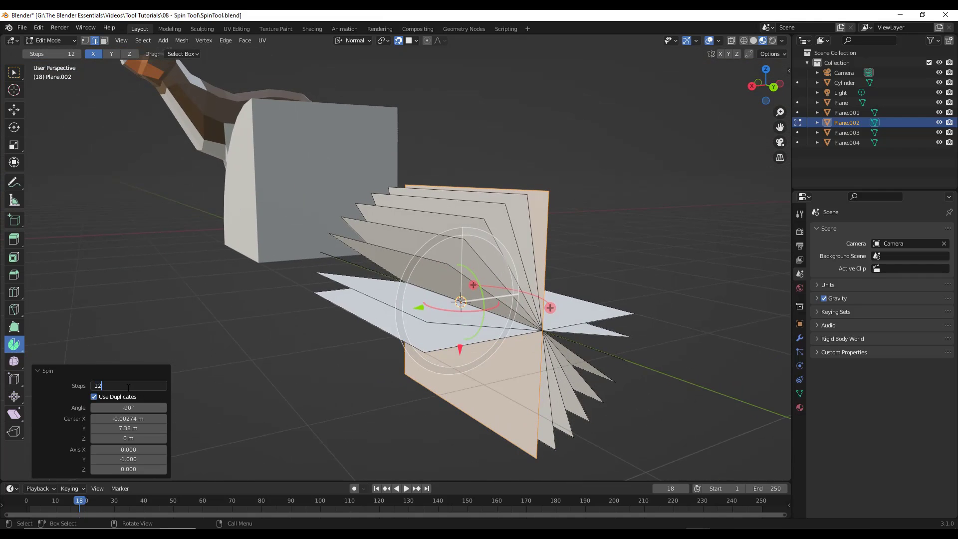
text(12)
key(Return)
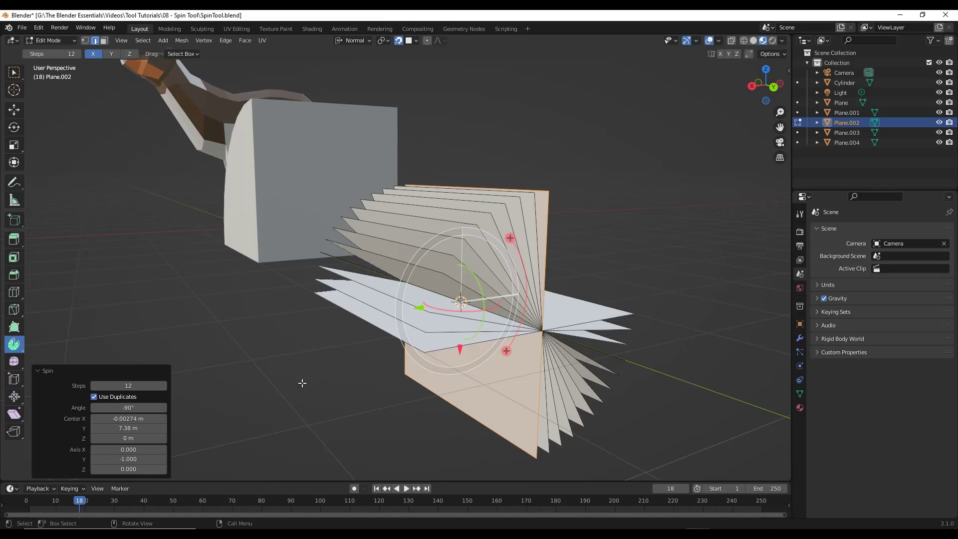
- Turn Use Duplicates off, keep Auto Merge on, and enable Flip Normals
click(94, 396)
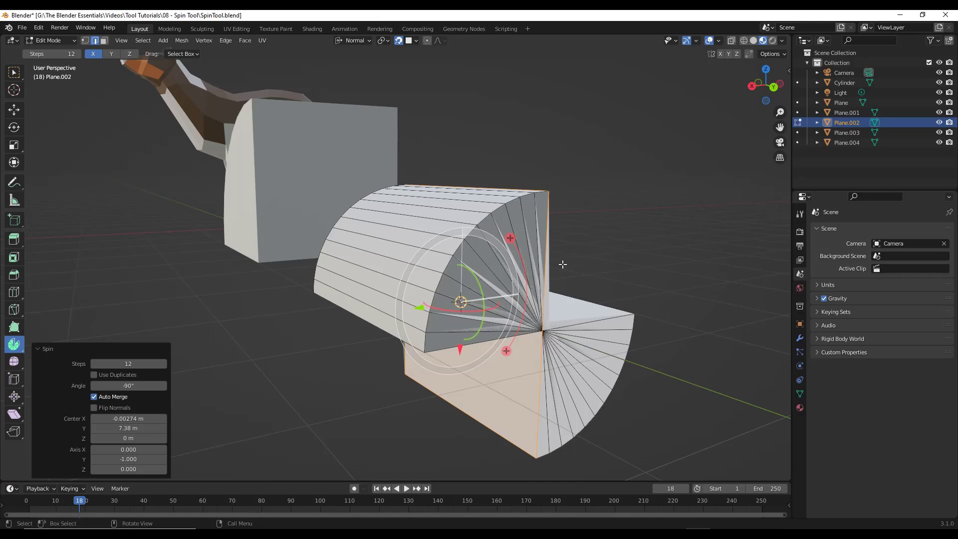
click(95, 397)
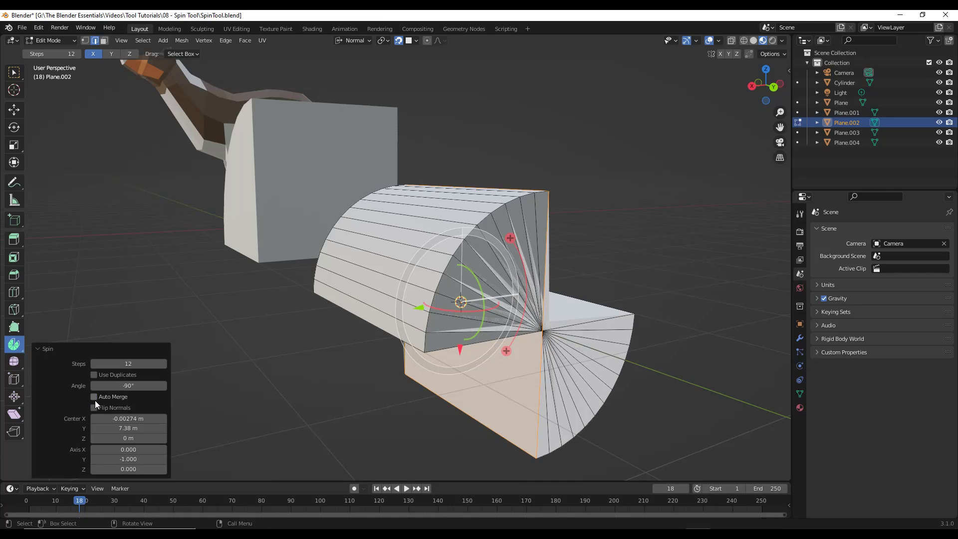
click(94, 399)
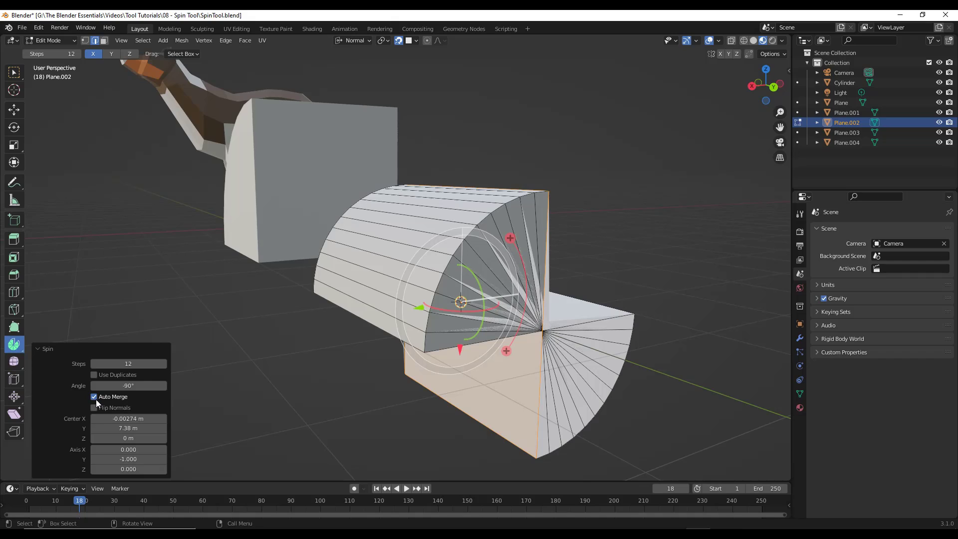
click(95, 407)
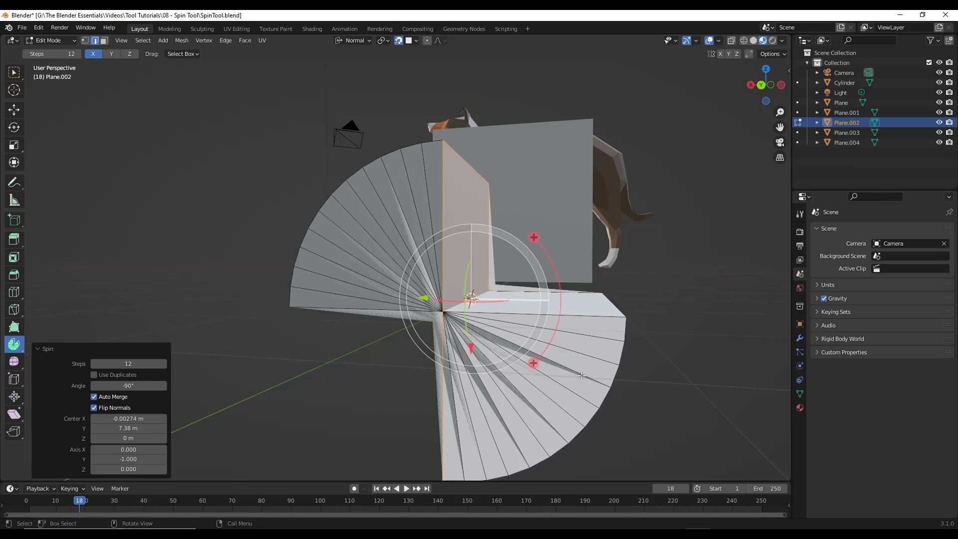
click(94, 407)
click(94, 407)
click(94, 407)
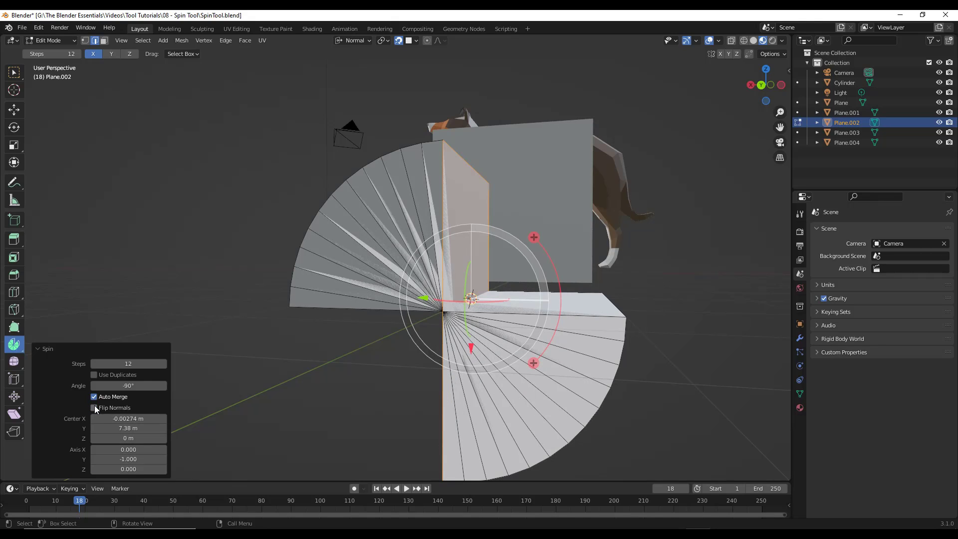
click(95, 407)
click(94, 407)
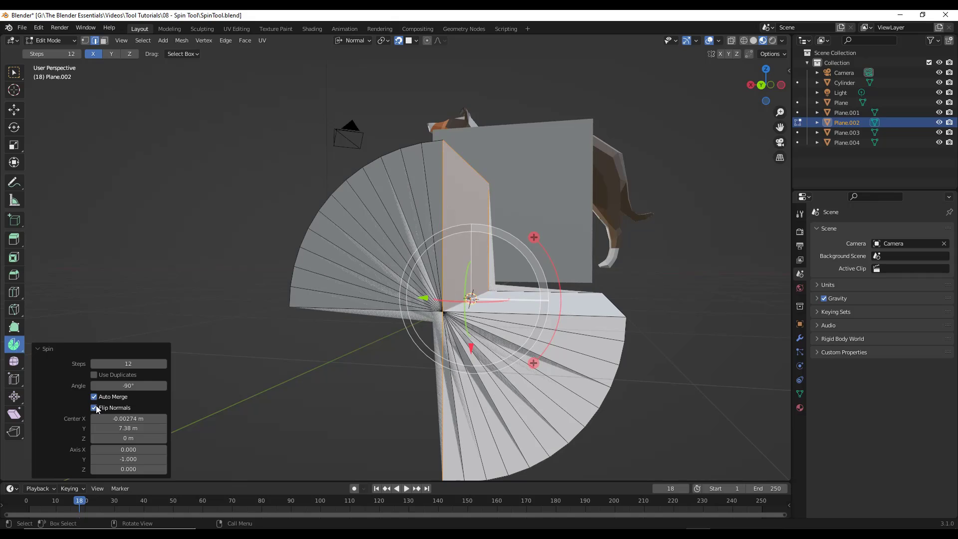
click(94, 407)
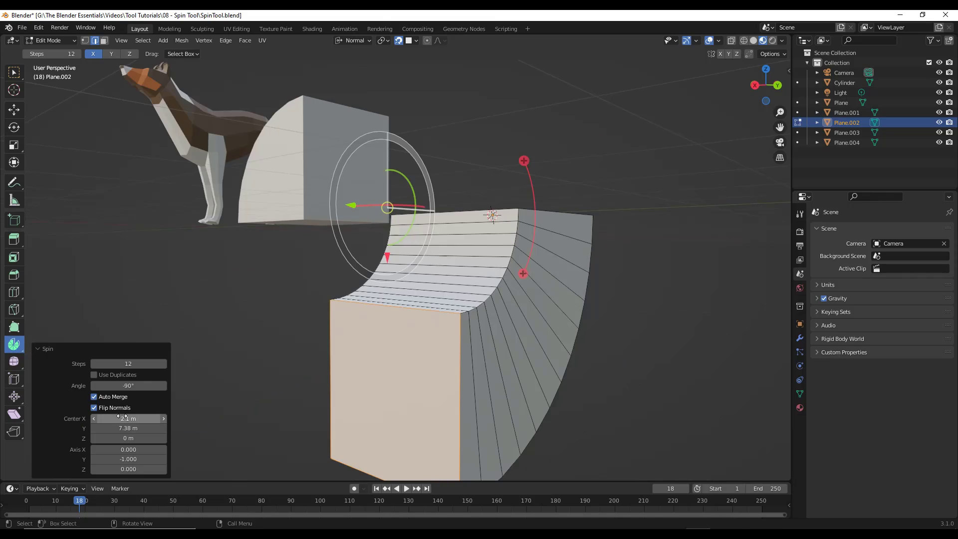
- Shift the spin Center X and tilt the spin axis so Plane.002 bends into a taller curve
mouse_move(128, 418)
mouse_down()
mouse_move(149, 419)
mouse_move(124, 419)
mouse_move(147, 428)
mouse_move(137, 438)
mouse_move(156, 438)
mouse_move(55, 438)
mouse_move(125, 438)
mouse_move(131, 418)
mouse_move(122, 418)
mouse_up()
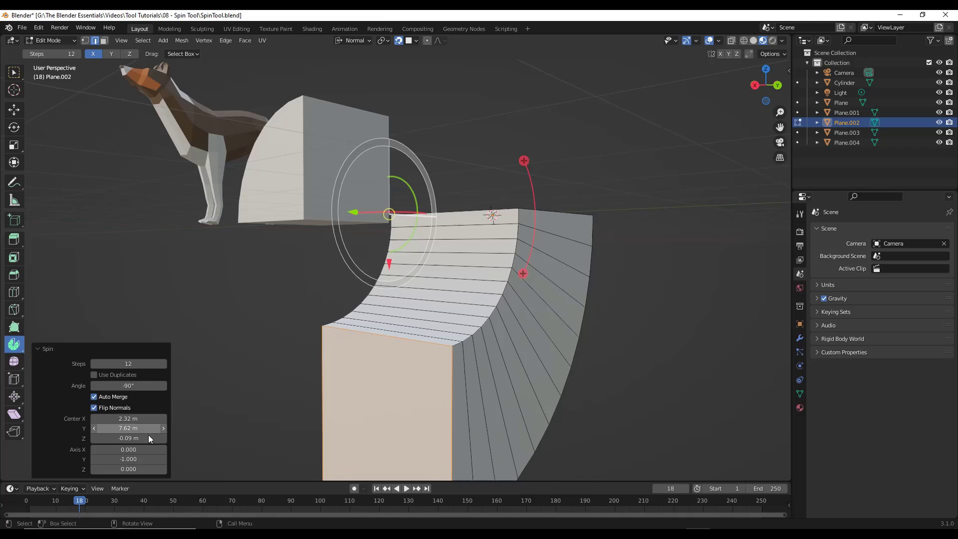
middle_drag(429, 310, 459, 342)
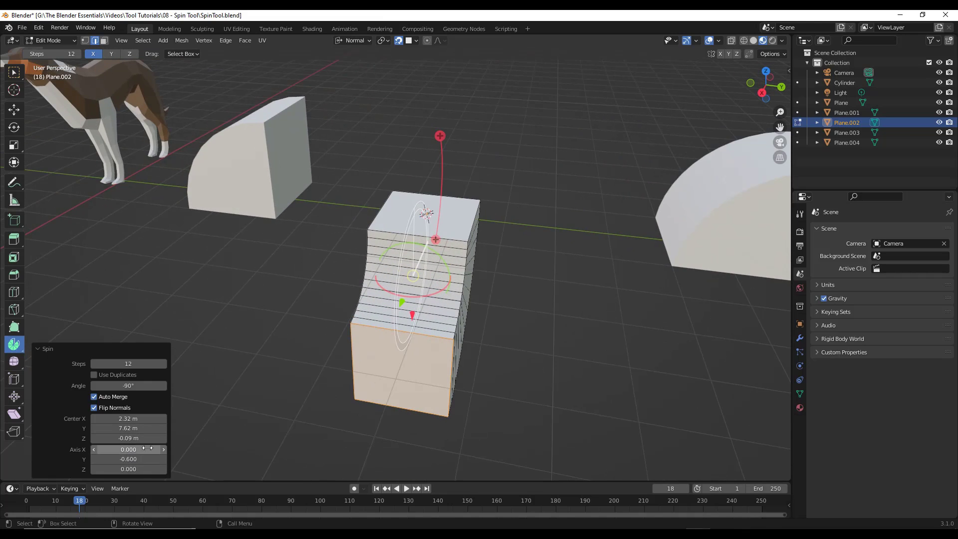
drag(124, 449, 125, 469)
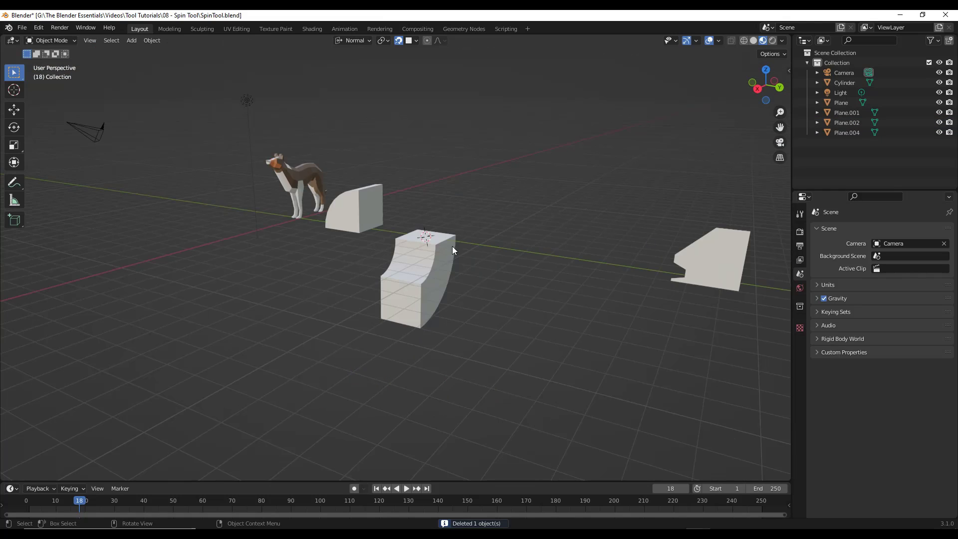
- Select the stepped plane Plane.004 and choose the snapping target
scroll(697, 256, down, 2)
scroll(711, 256, up, 6)
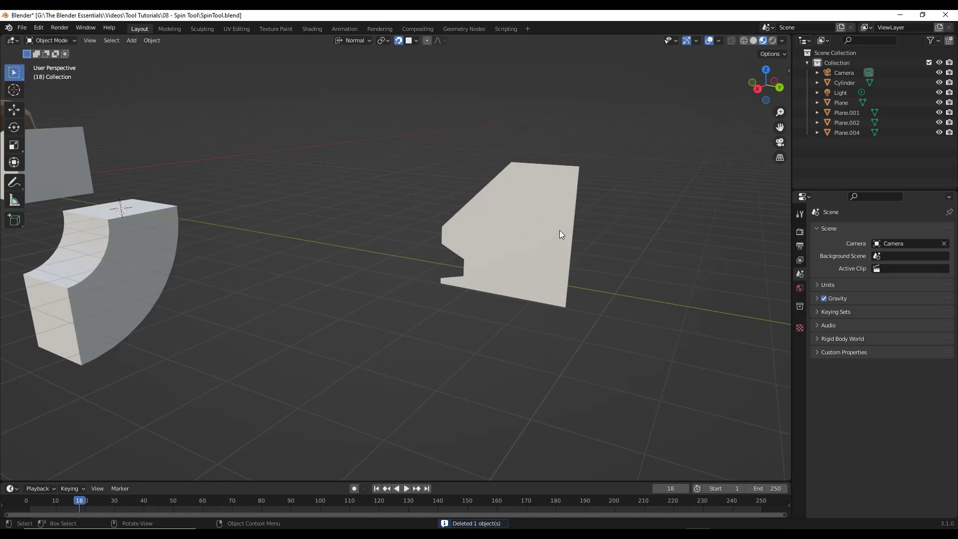
click(559, 230)
middle_drag(535, 238, 561, 234)
scroll(564, 235, up, 2)
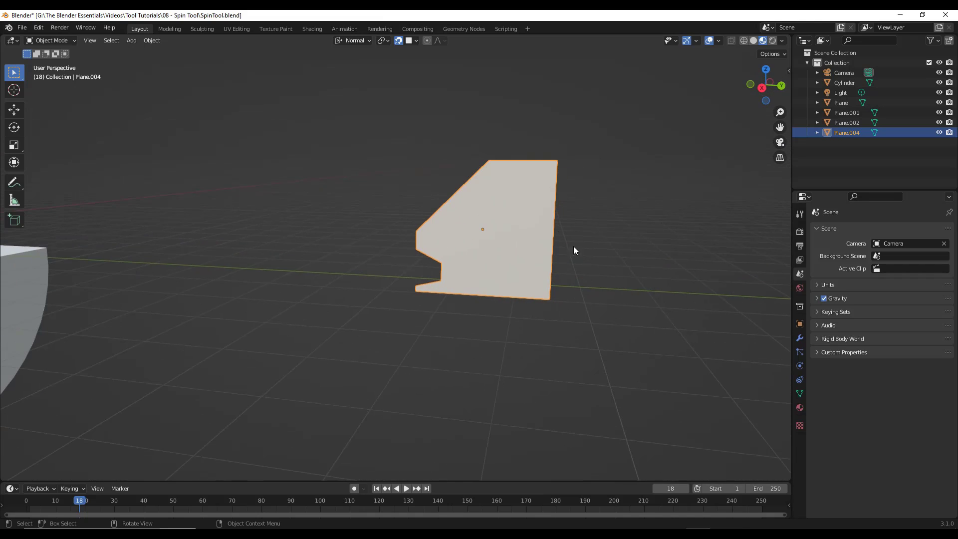
click(409, 41)
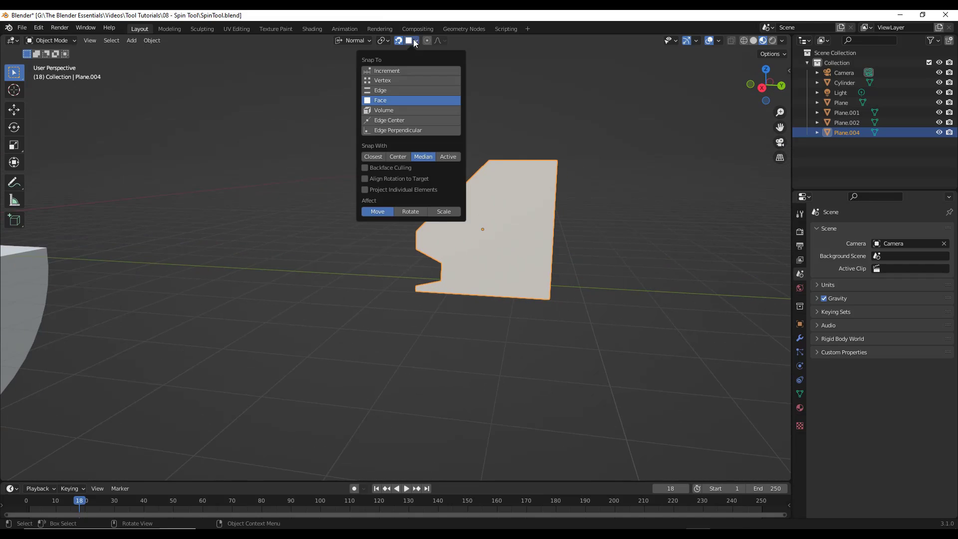
click(389, 81)
- Place the 3D cursor at Plane.004's lower corner and enter Edit Mode
key(Tab)
right_click(547, 294)
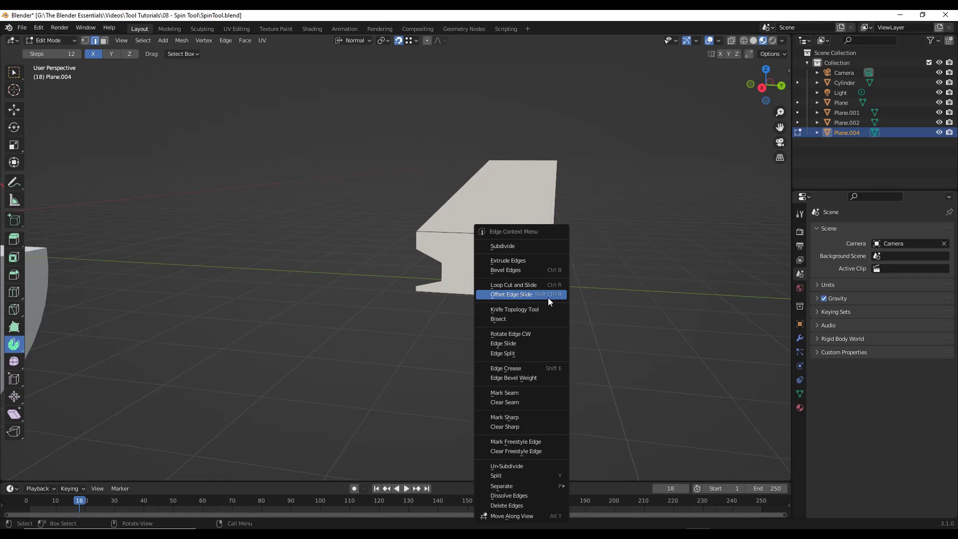
key(Tab)
click(634, 293)
shift+right_drag(569, 298, 559, 297)
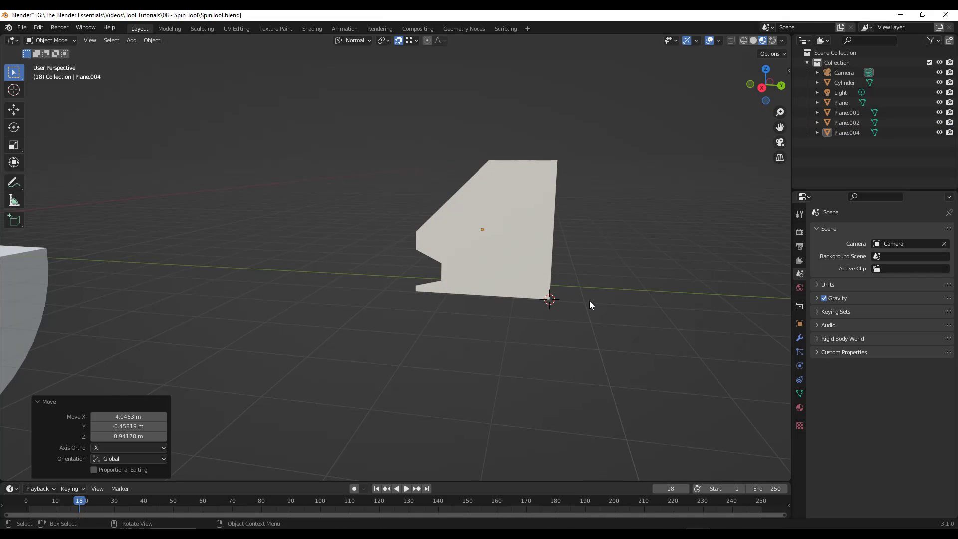
shift+middle_drag(686, 311, 544, 296)
scroll(662, 291, up, 1)
key(Tab)
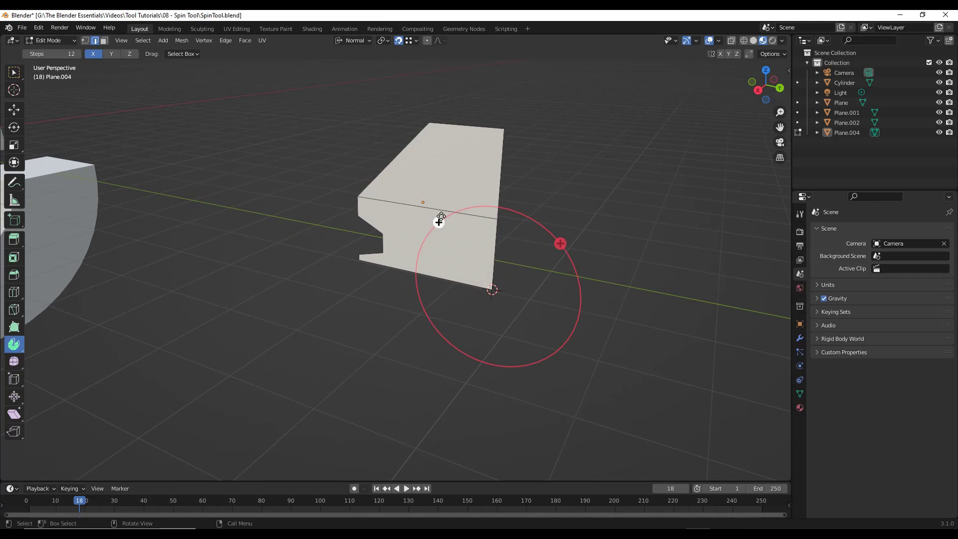
- Select the whole plane mesh and spin it a full 360° around the 3D cursor
key(a)
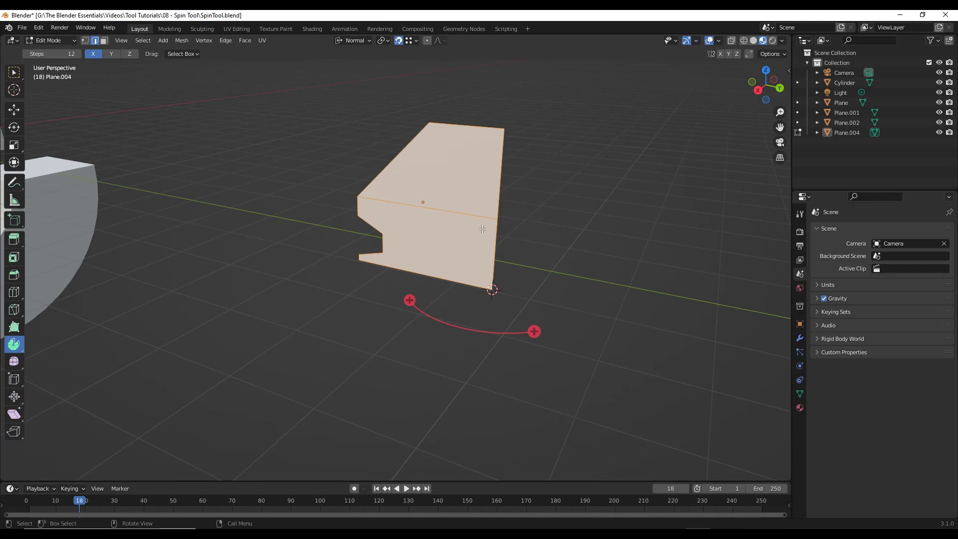
middle_drag(468, 236, 433, 267)
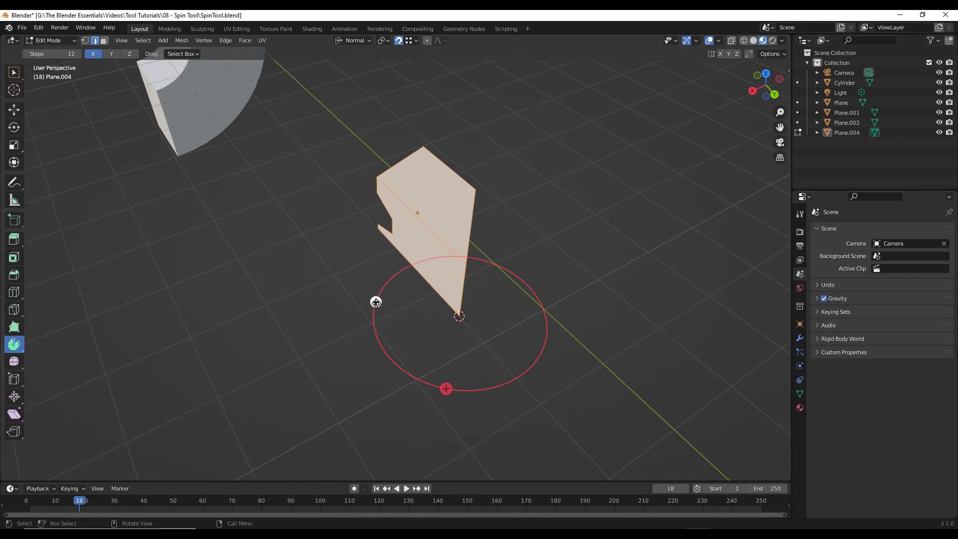
drag(375, 302, 215, 194)
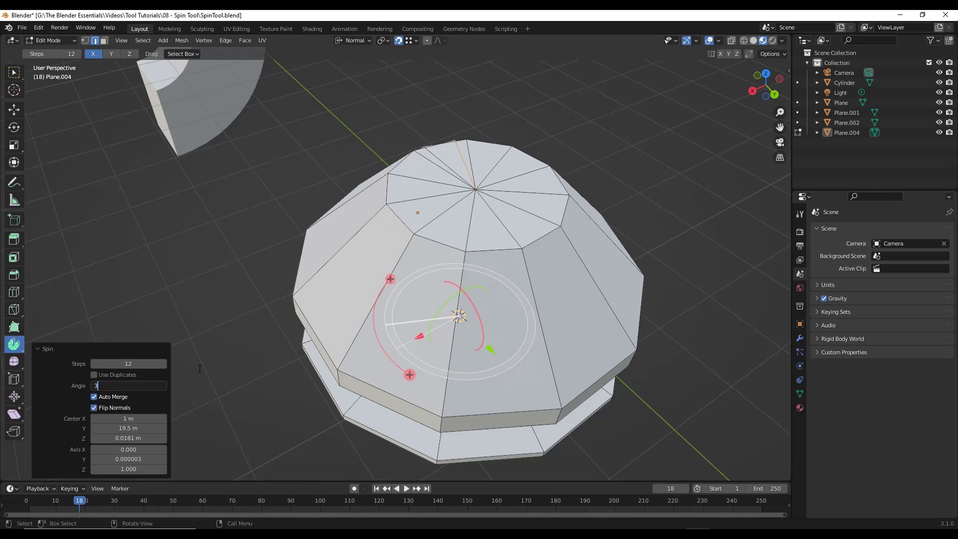
key(Return)
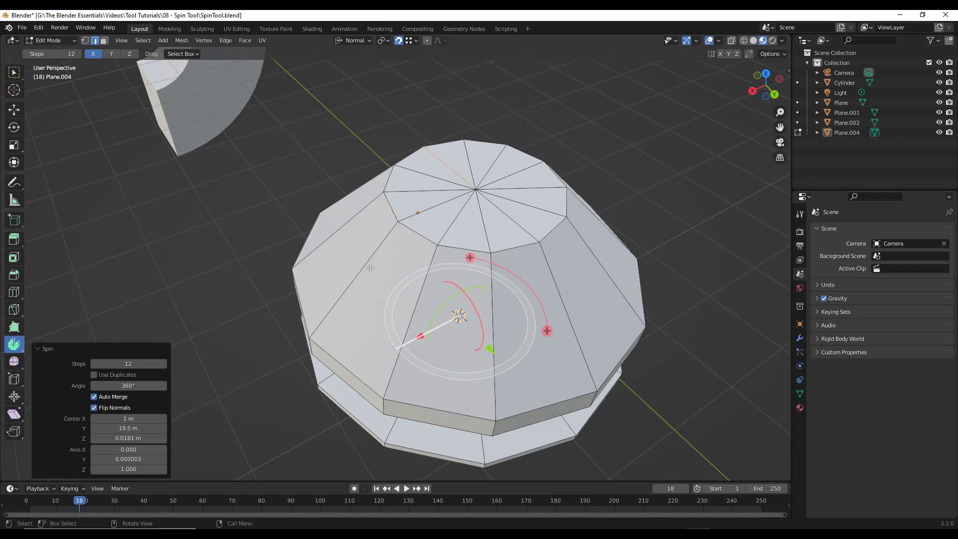
middle_drag(370, 268, 420, 279)
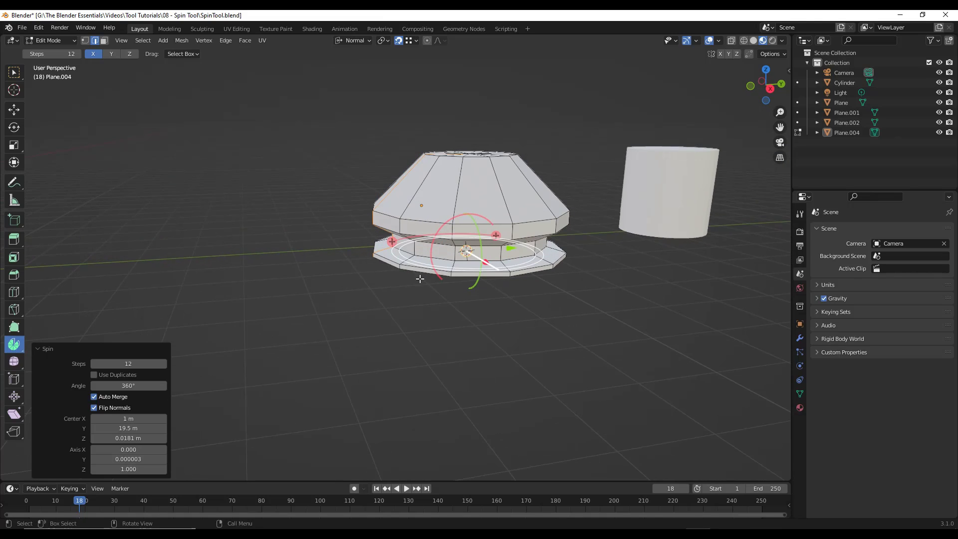
- Raise the lathed shape's step count to 36, up from 24
click(117, 365)
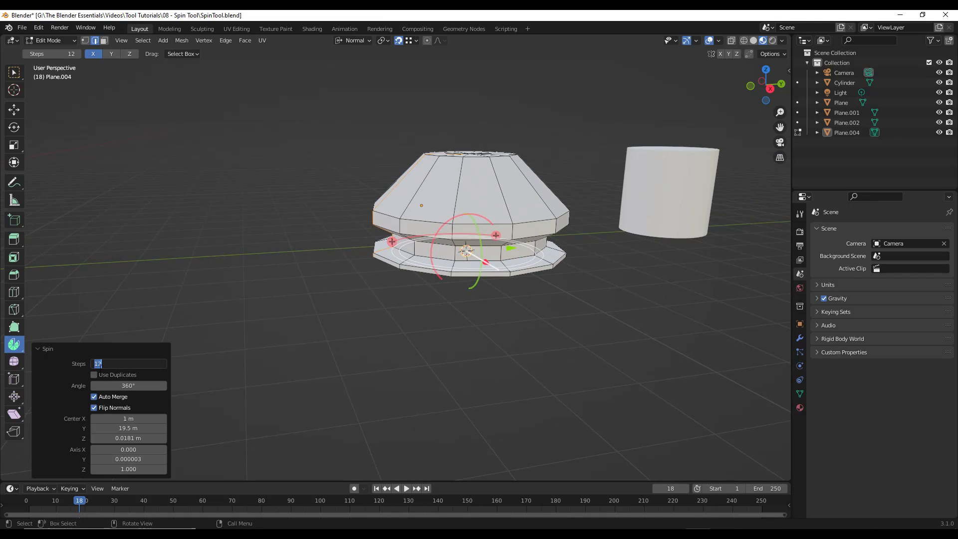
text(24)
key(Return)
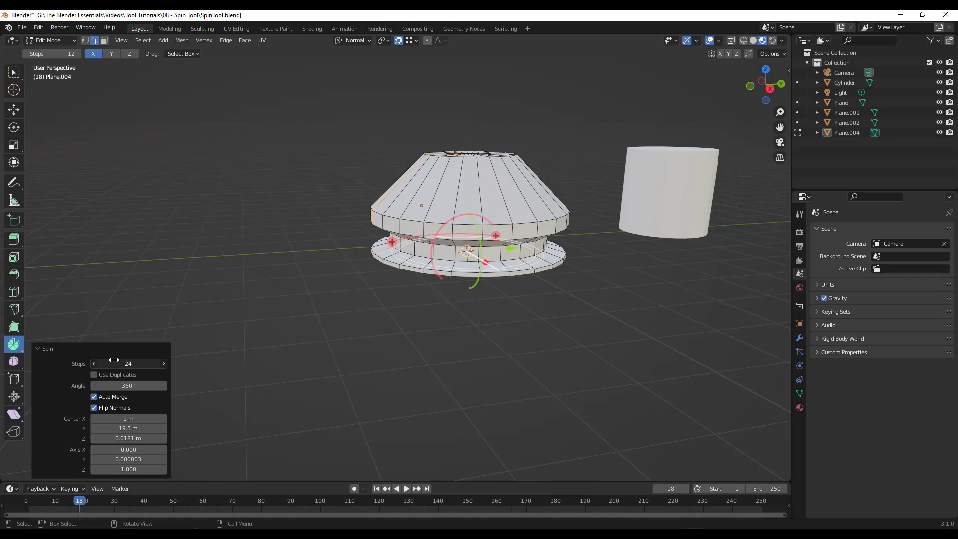
text(36)
key(Return)
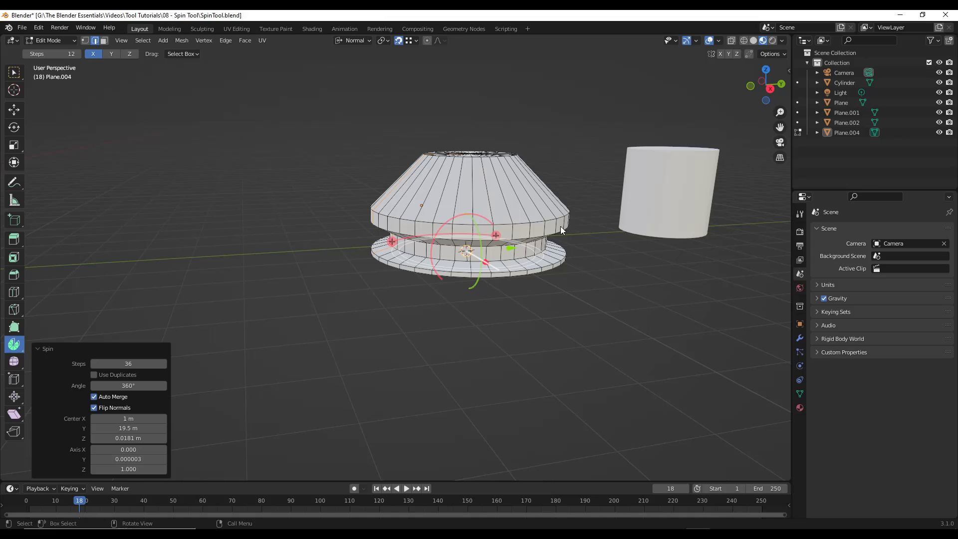
middle_drag(555, 253, 496, 292)
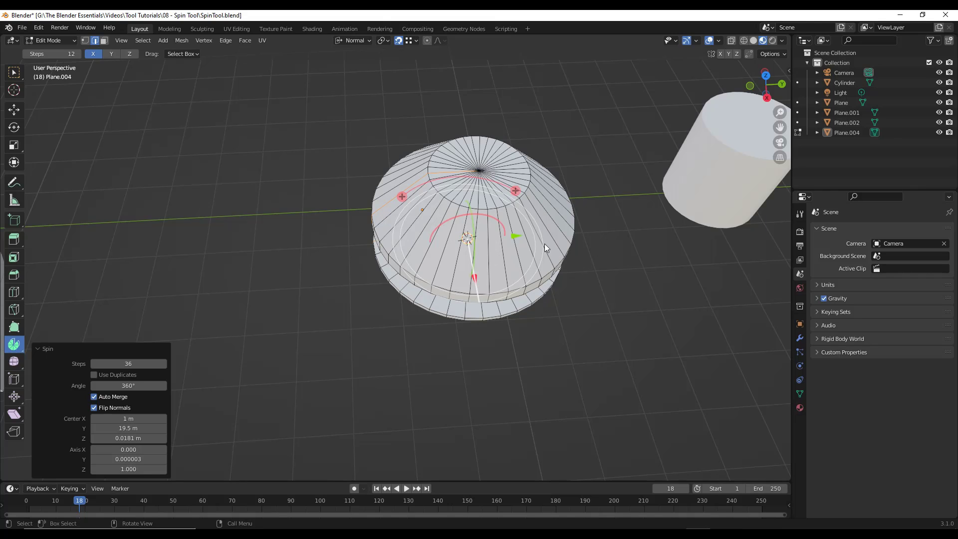
- Return to Object Mode, select the cylinder, duplicate it as Cylinder.001, and check snapping options
scroll(491, 238, down, 4)
ctrl+scroll(627, 181, down, 3)
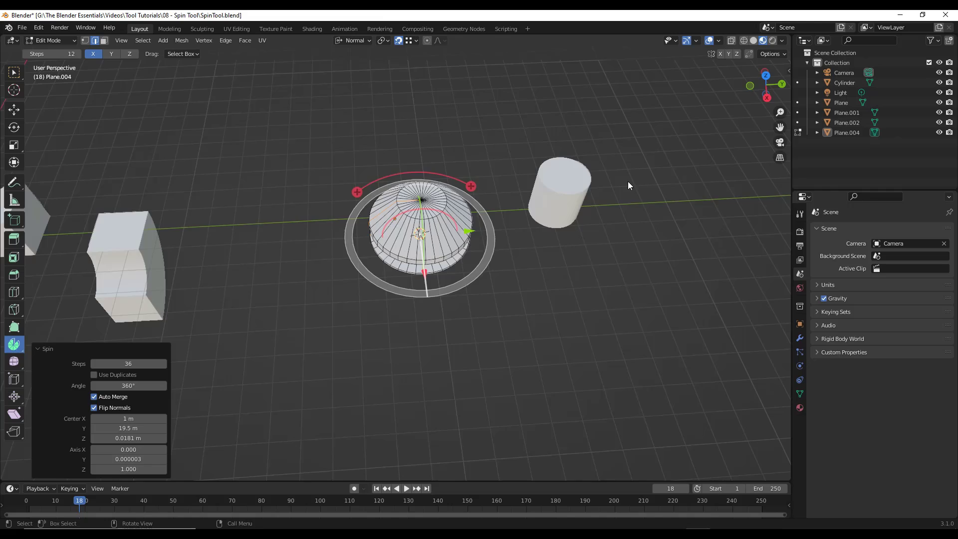
key(Tab)
middle_drag(592, 212, 547, 220)
click(547, 220)
scroll(649, 215, up, 3)
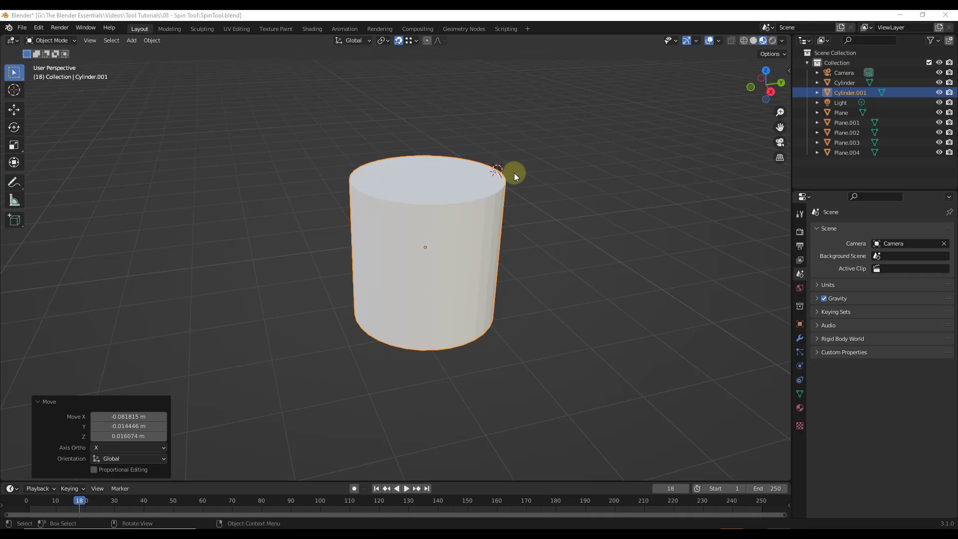
mouse_move(514, 173)
middle_down()
mouse_move(489, 188)
mouse_move(505, 183)
mouse_move(500, 176)
middle_up()
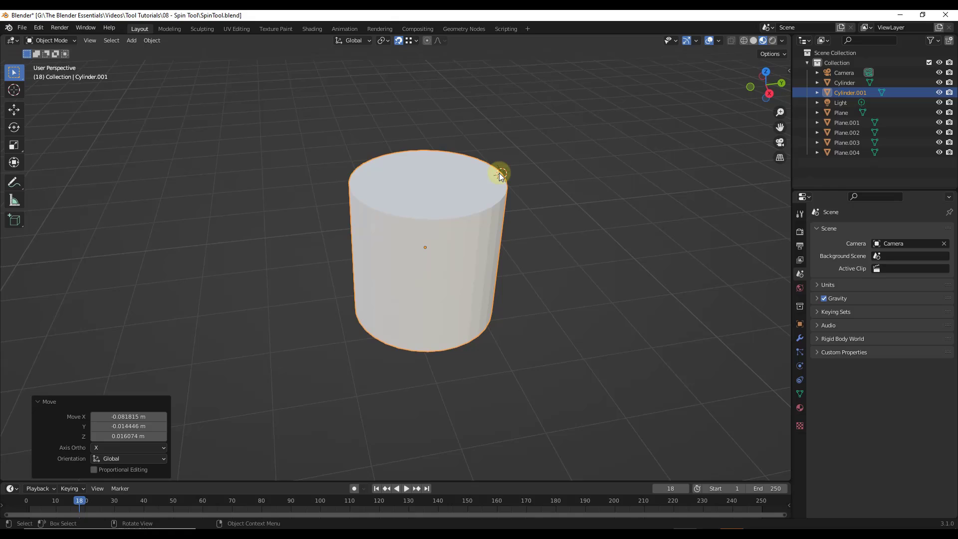
click(413, 42)
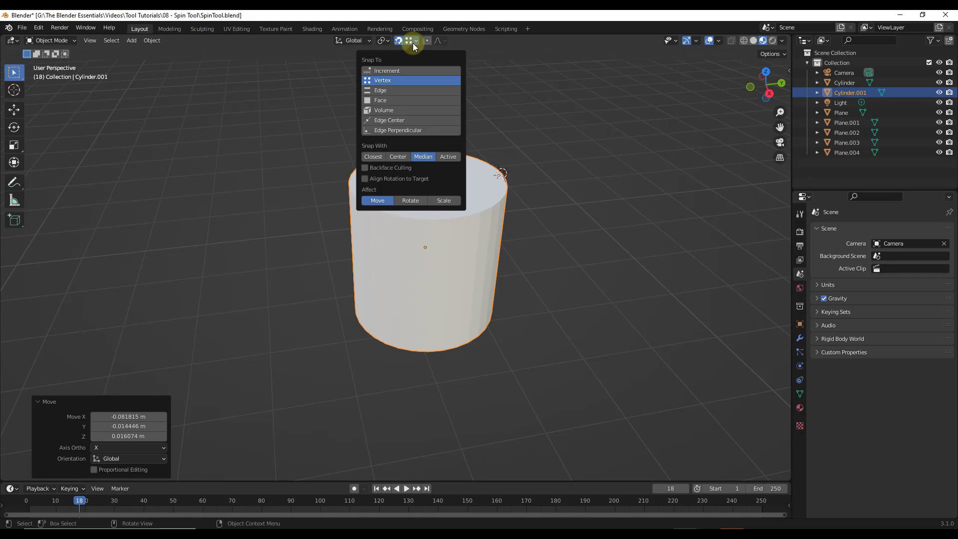
click(412, 43)
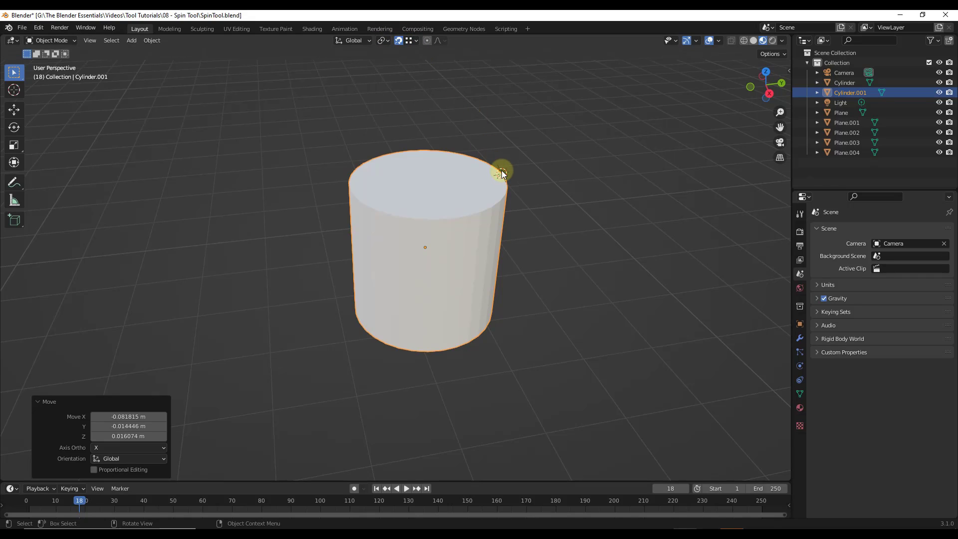
- Put Cylinder.001 into Edit Mode and set the spin axis to X
key(Tab)
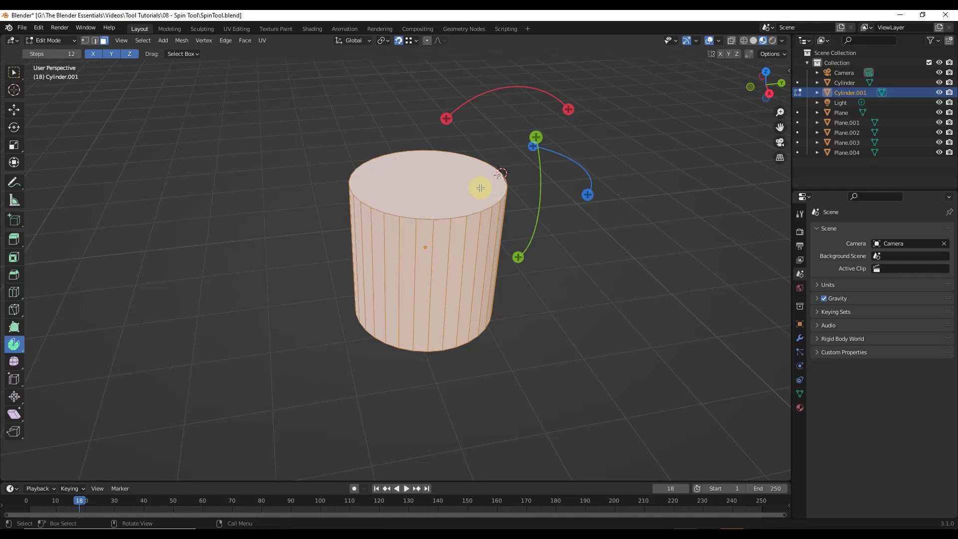
click(131, 53)
click(93, 54)
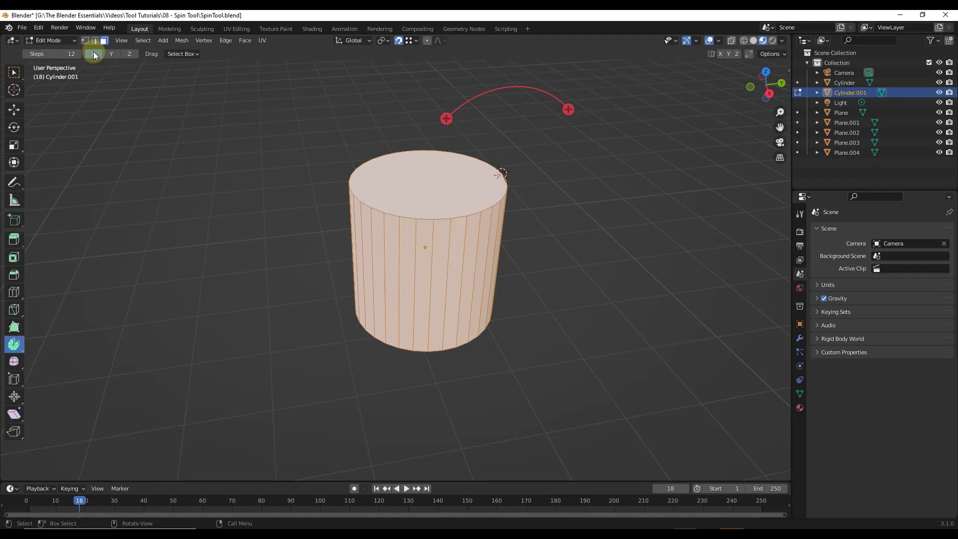
click(111, 54)
click(93, 54)
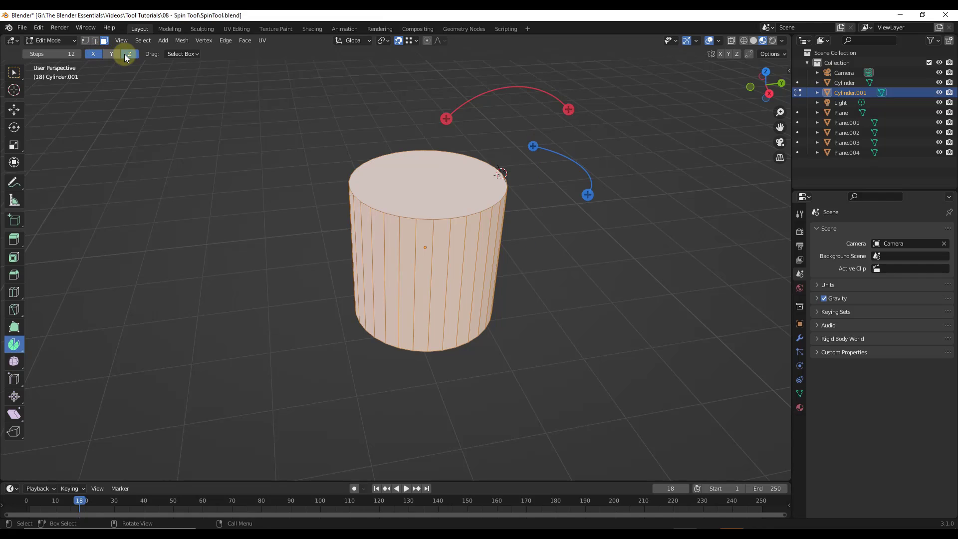
- Spin the cylinder's top -90° in 12 steps to form a pipe elbow
middle_drag(544, 100, 461, 178)
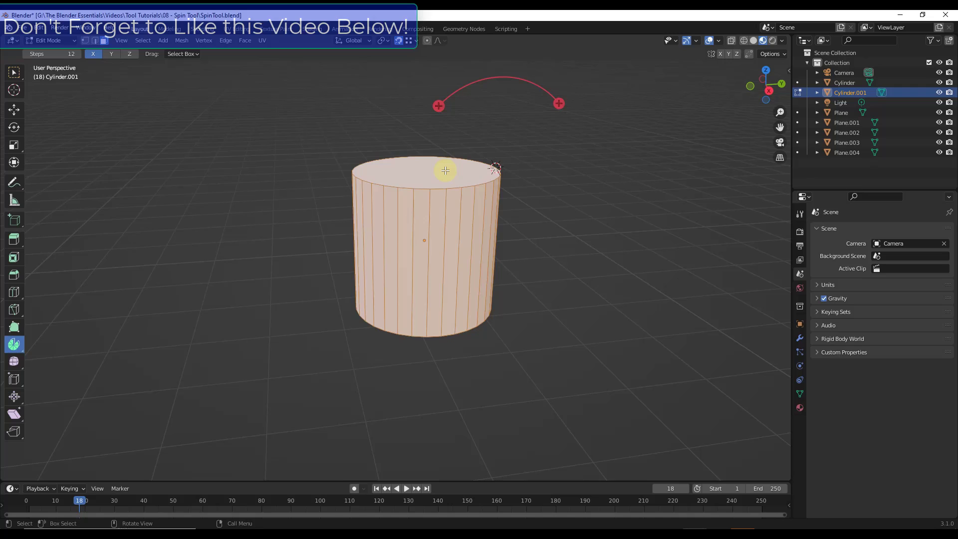
key(alt+a)
middle_drag(514, 205, 464, 135)
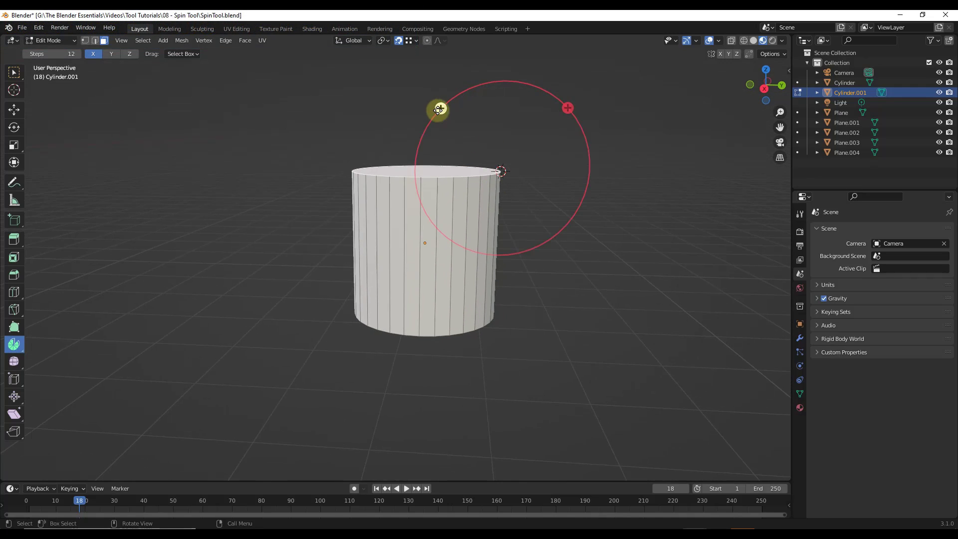
drag(434, 108, 579, 85)
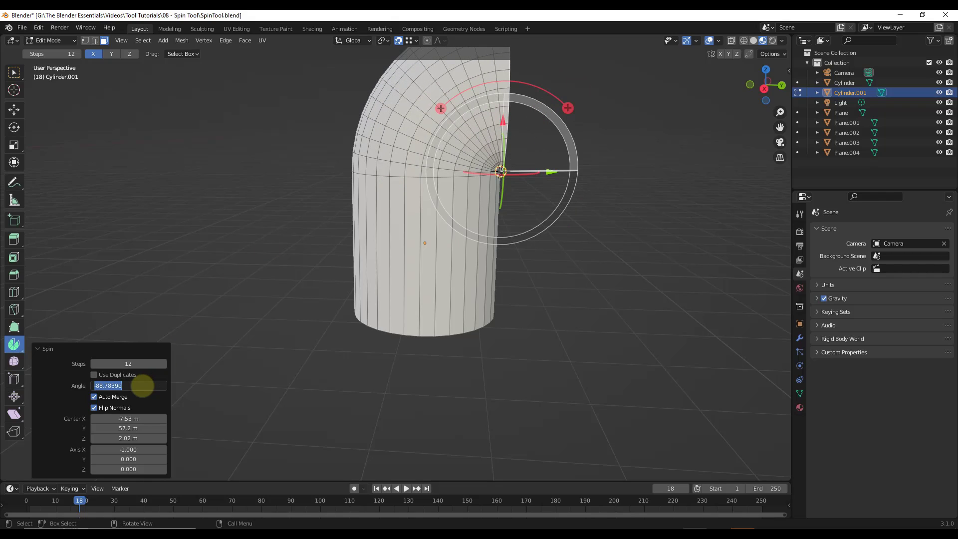
key(Return)
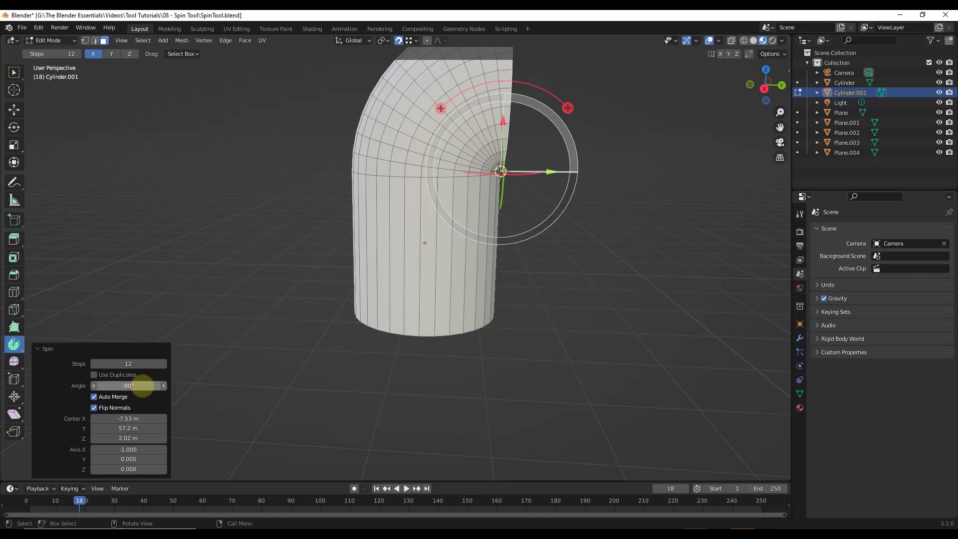
middle_drag(469, 272, 451, 171)
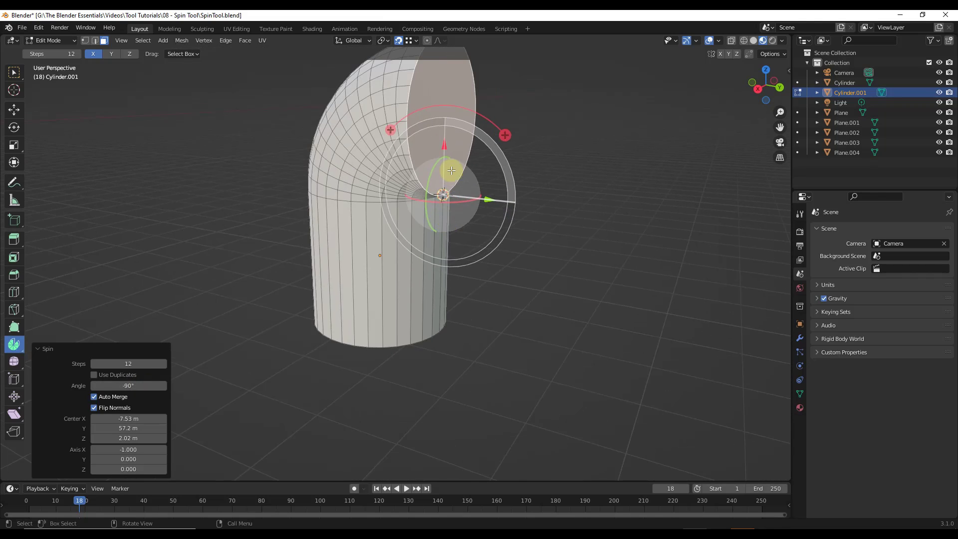
- Zoom in and nudge the pipe's open end face slightly, then view the whole pipe
scroll(446, 107, up, 4)
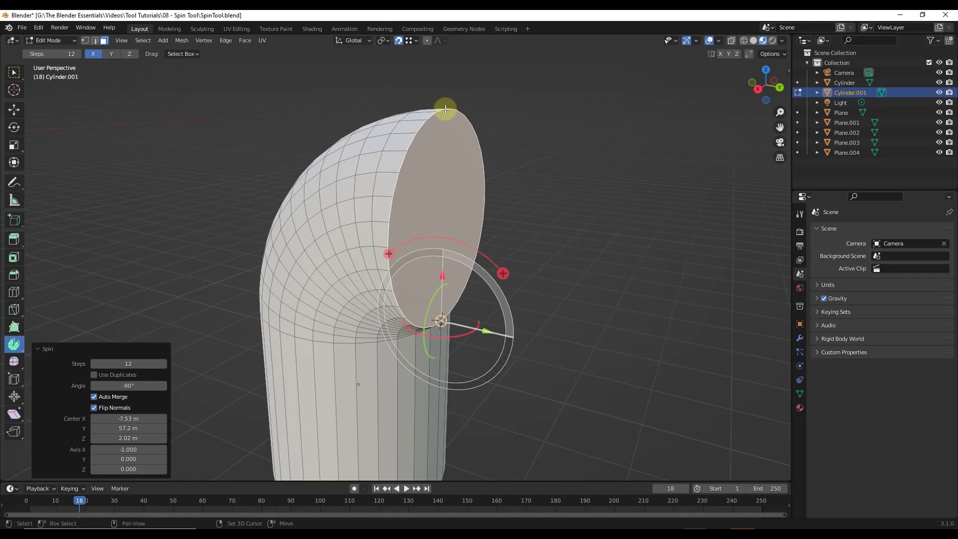
drag(445, 109, 451, 111)
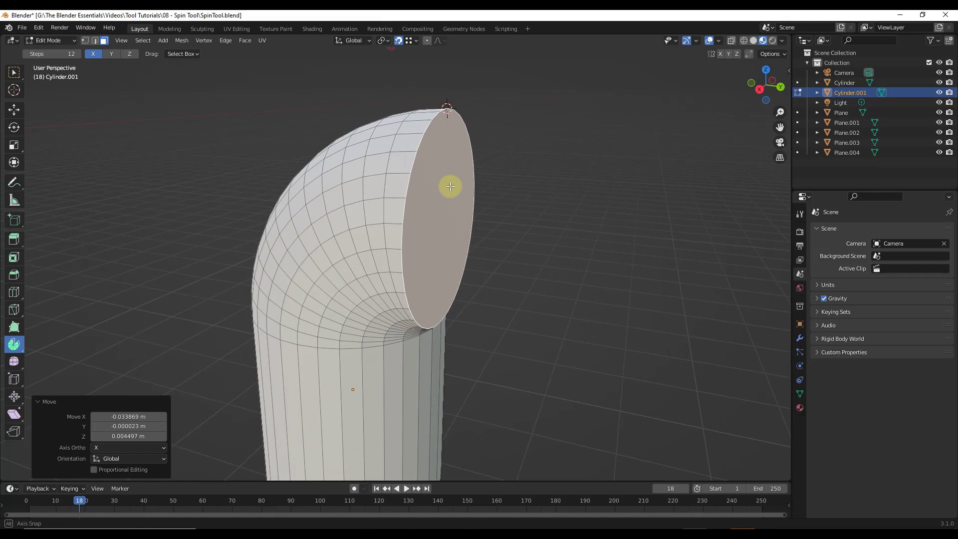
click(10, 345)
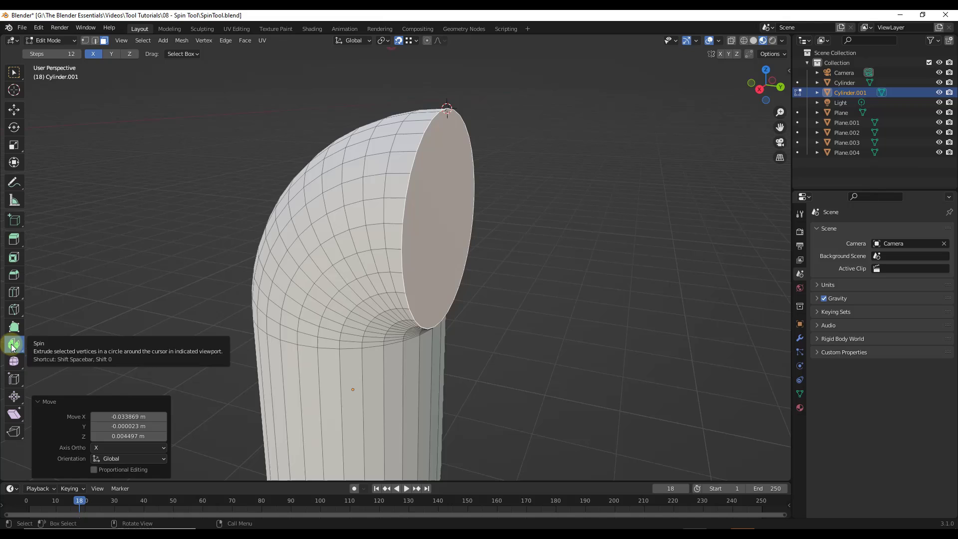
middle_drag(434, 117, 447, 236)
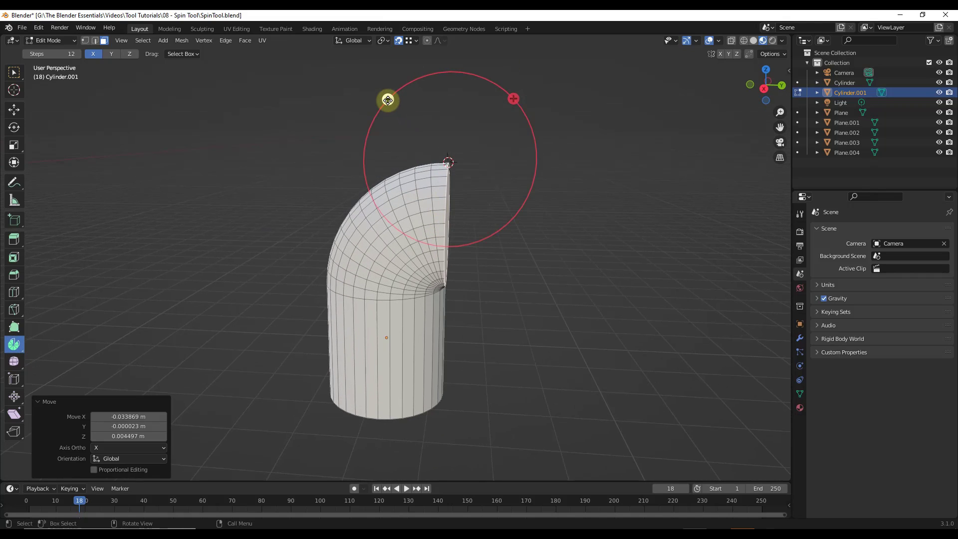
- Spin the pipe end into a second 90° bend with 14 steps
drag(387, 99, 276, 326)
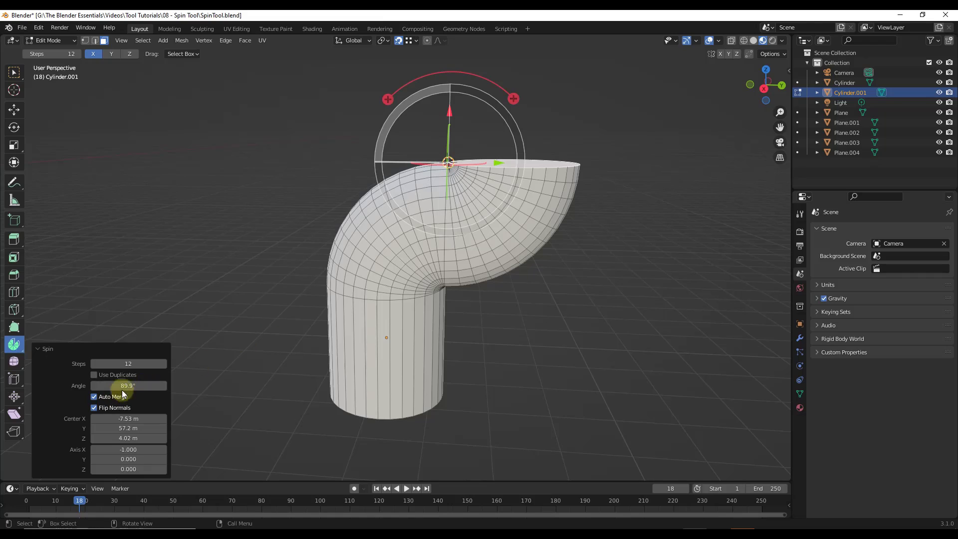
click(150, 384)
text(90)
key(Return)
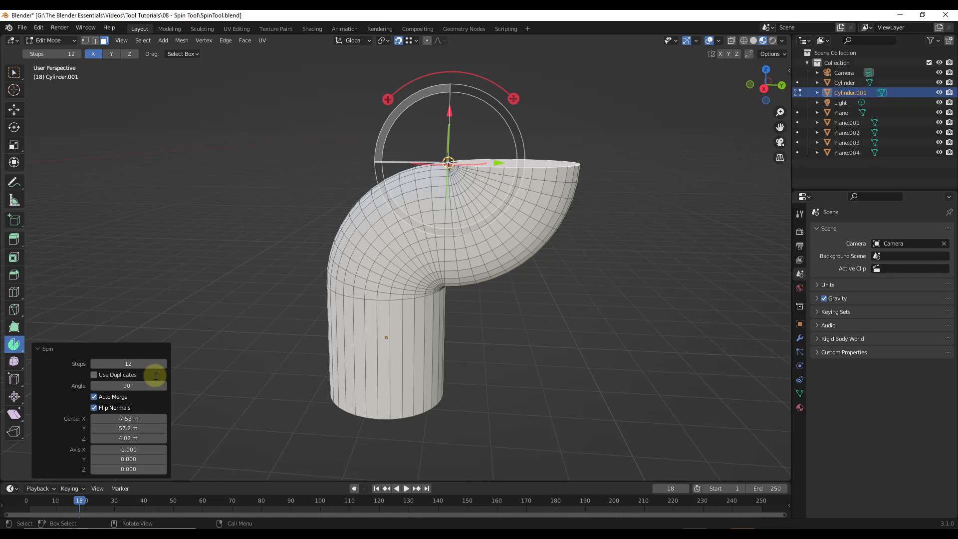
drag(120, 362, 126, 371)
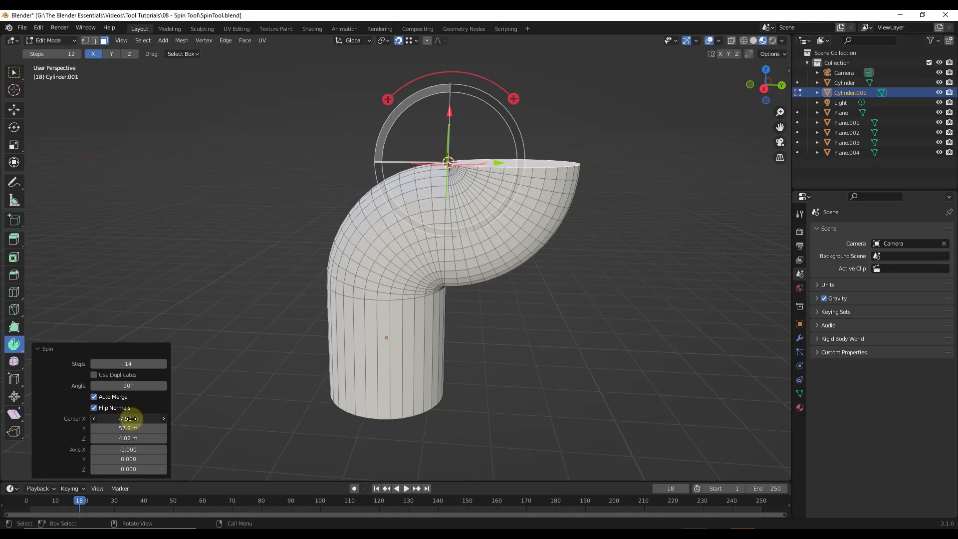
- Adjust the spin Center X and Y values to -7.05, 56.5, 6.17 m, checking the S-curve
drag(116, 422, 230, 449)
scroll(315, 225, down, 3)
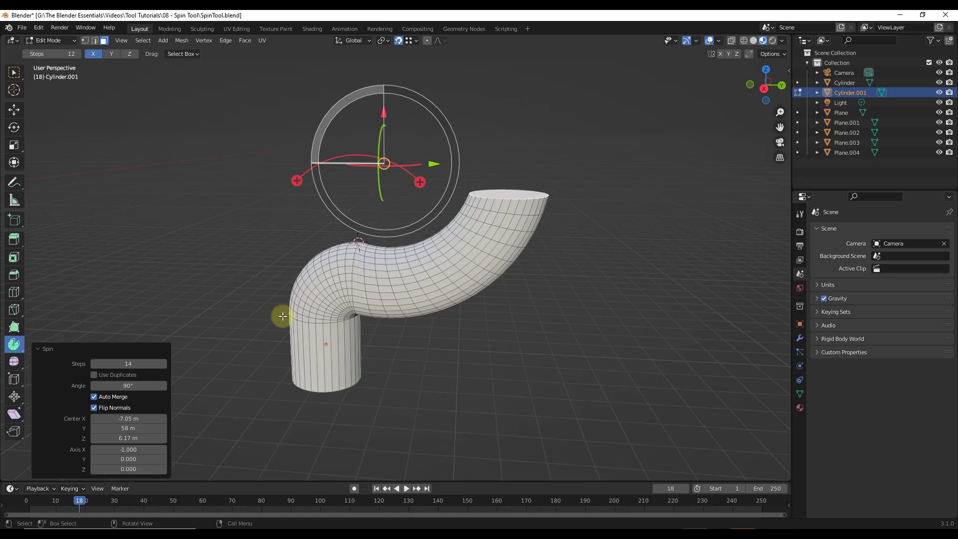
drag(119, 423, 68, 423)
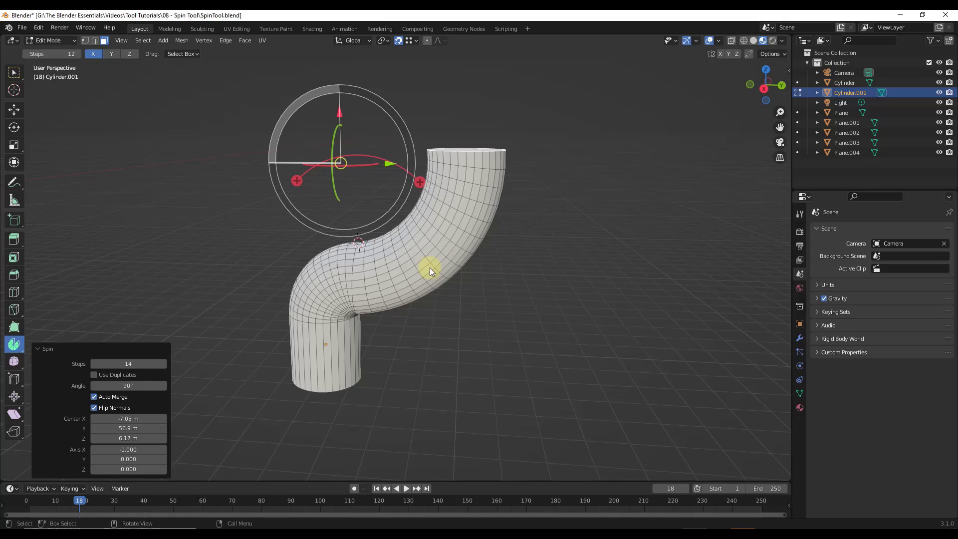
middle_drag(430, 267, 457, 286)
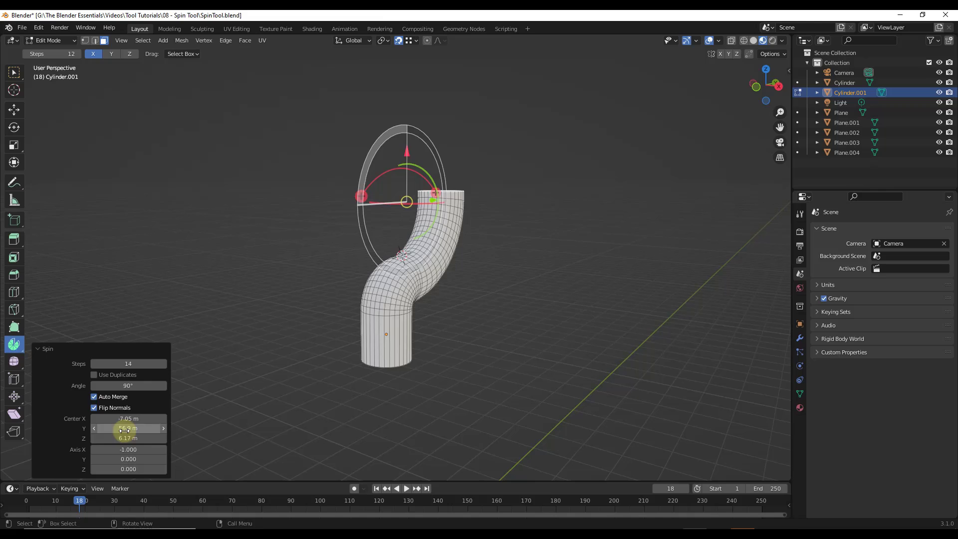
drag(125, 428, 104, 427)
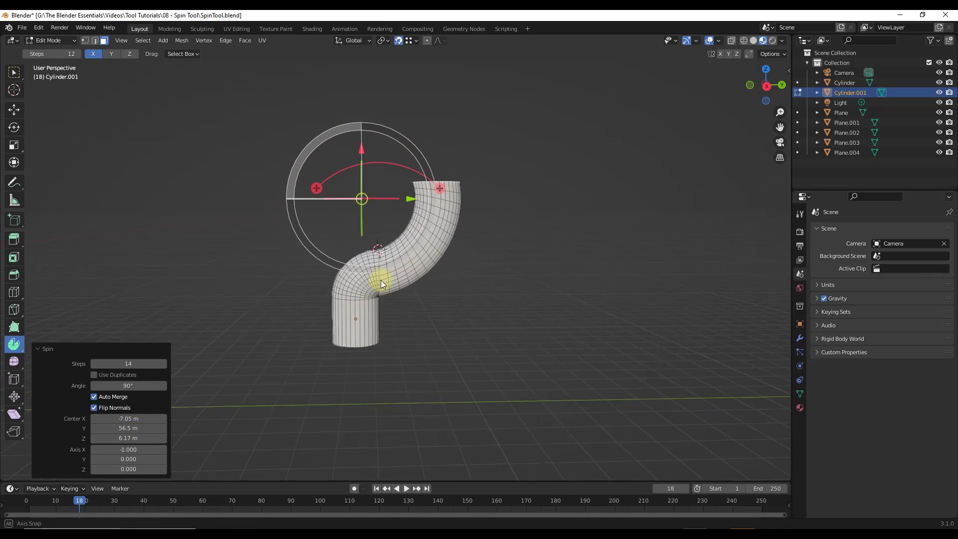